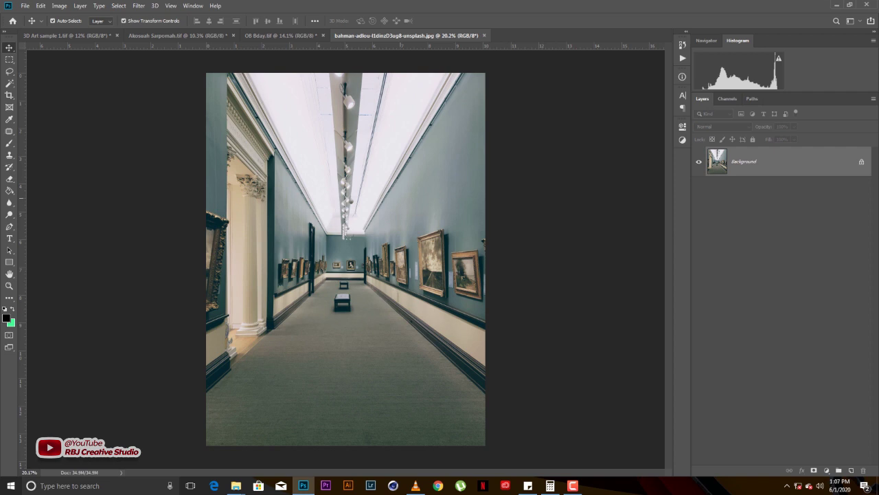
# Step: Add a line of white Gotham Medium text reading "CREATIVE" across the middle of the gallery corridor photo
pyautogui.scroll(-1, 345, 259)
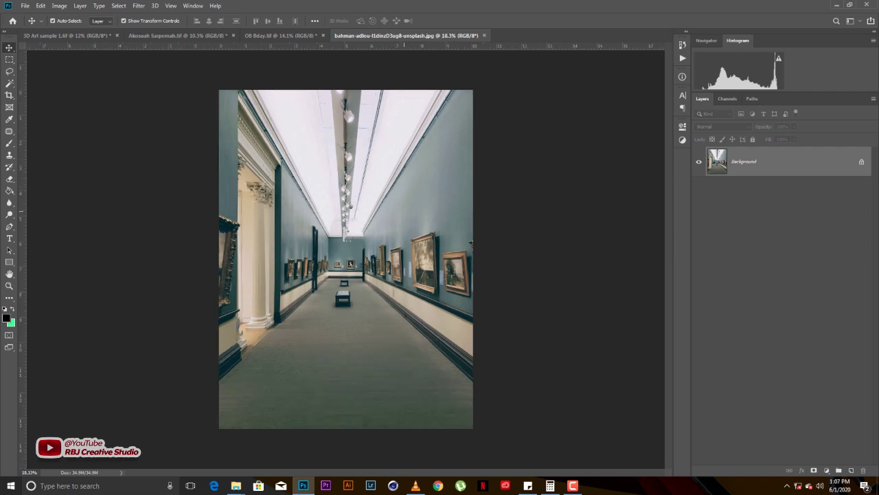
pyautogui.scroll(1, 346, 259)
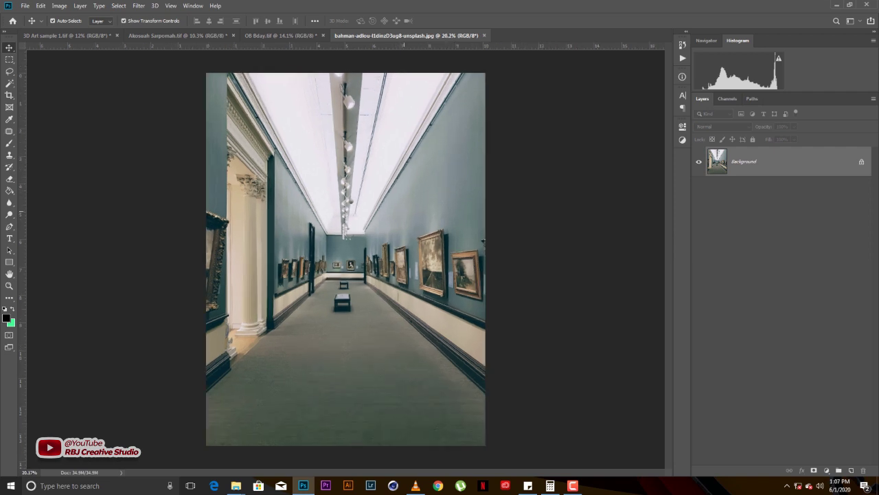
pyautogui.scroll(-1, 346, 259)
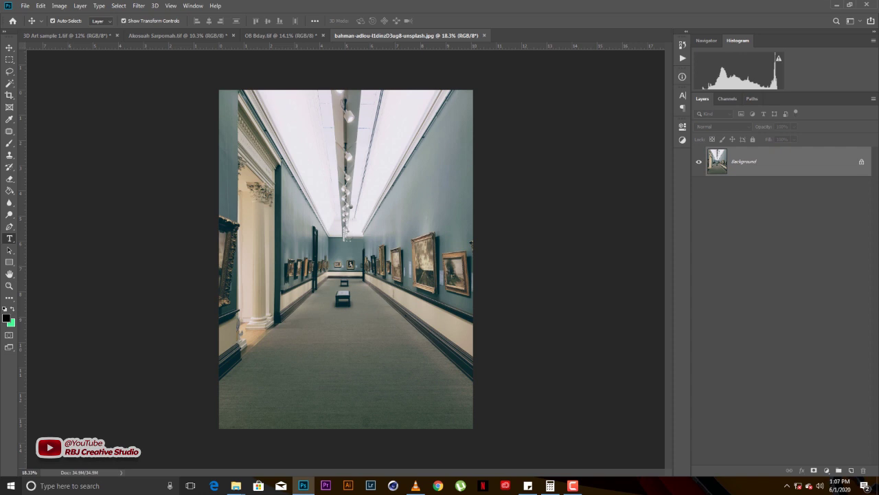
pyautogui.press('t')
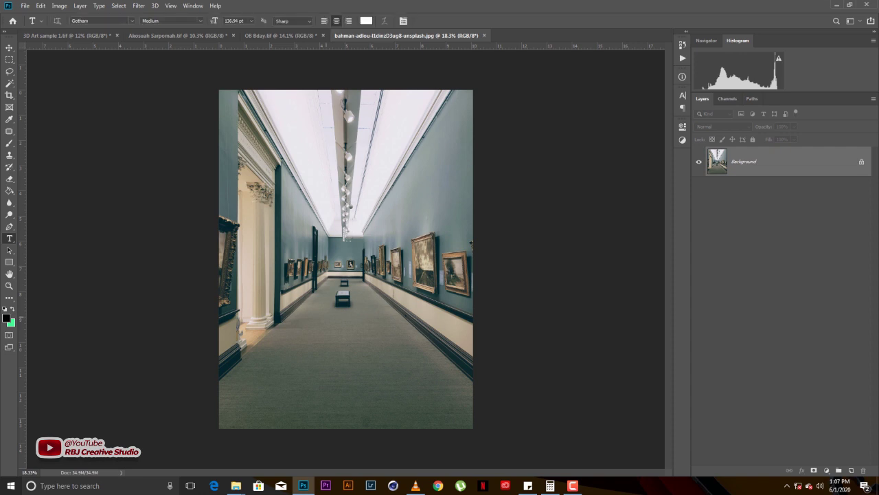
pyautogui.click(326, 317)
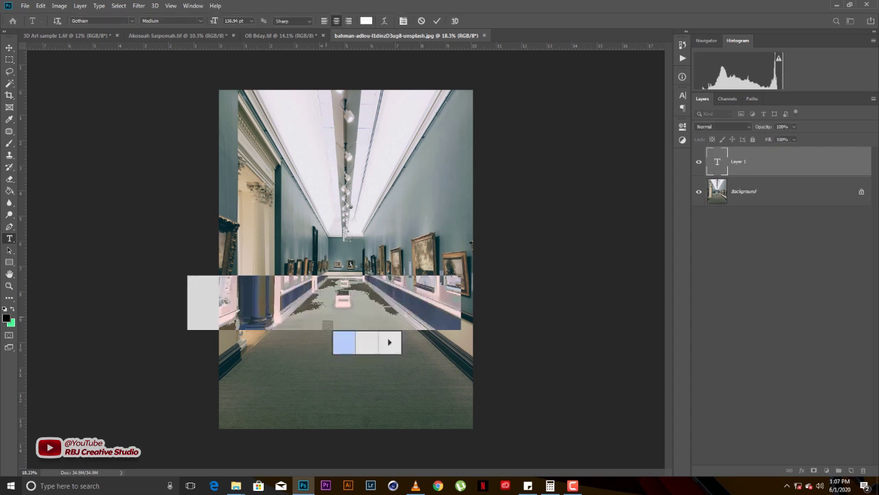
pyautogui.write('V')
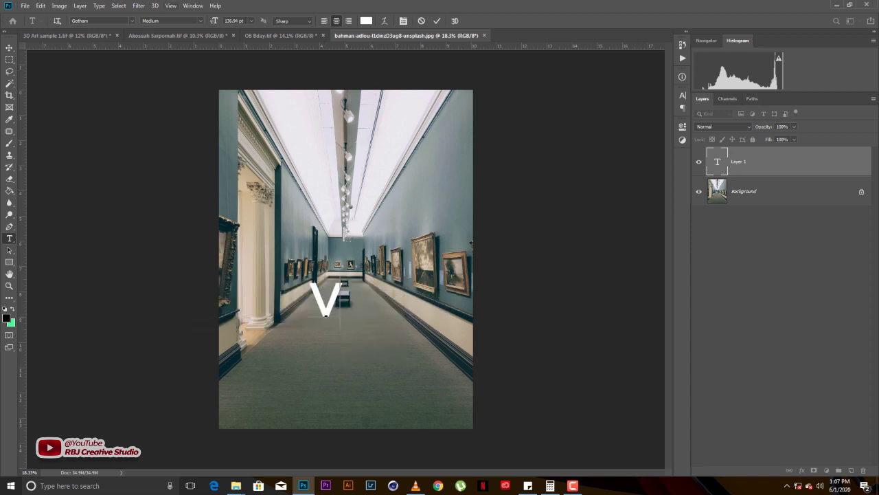
pyautogui.press('BackSpace')
pyautogui.write('CRAET')
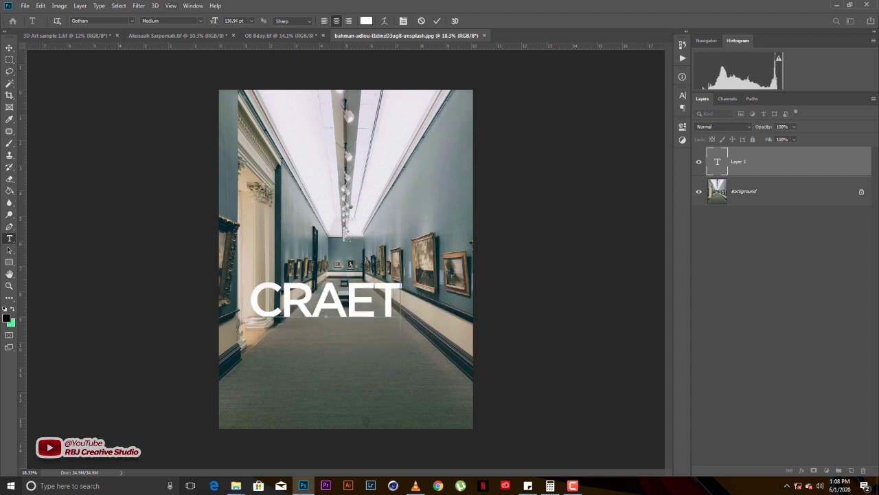
pyautogui.write('IVE')
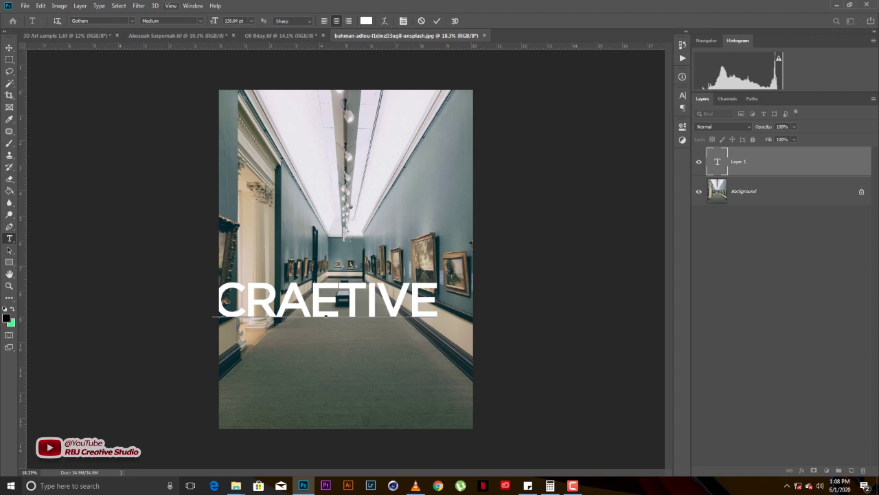
pyautogui.hotkey('ctrl', 'a')
pyautogui.click(355, 302)
pyautogui.press('BackSpace')
pyautogui.press('BackSpace')
pyautogui.press('BackSpace')
pyautogui.press('BackSpace')
pyautogui.press('BackSpace')
pyautogui.press('BackSpace')
pyautogui.write('EATIVE')
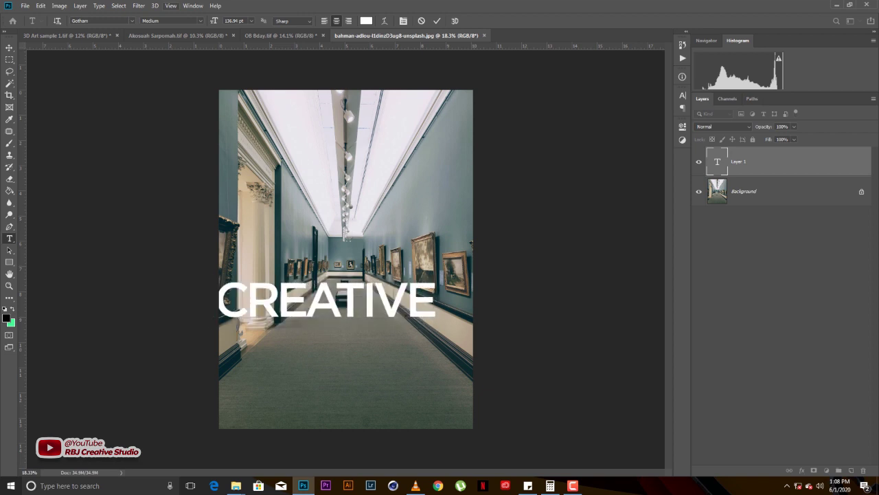
pyautogui.hotkey('ctrl', 'Return')
# Step: Move the CREATIVE text up so it sits centred over the far end of the corridor, and deselect it
pyautogui.press('v')
pyautogui.moveTo(372, 282); pyautogui.dragTo(391, 255)
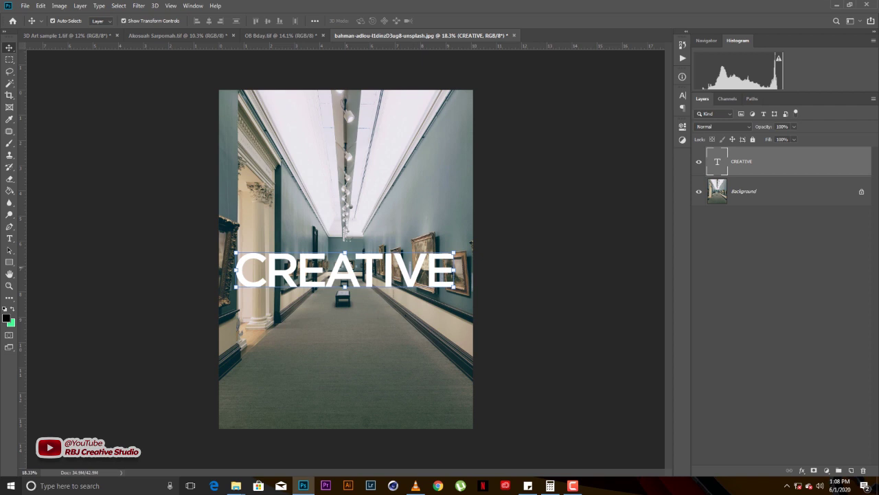
pyautogui.click(593, 252)
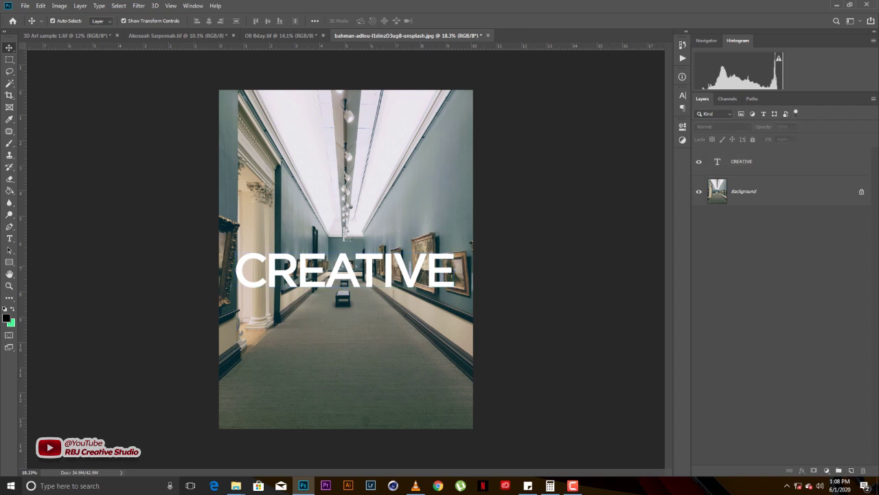
# Step: Try rasterizing the CREATIVE type layer by using the Eraser on it, and undo the rasterization
pyautogui.click(452, 272)
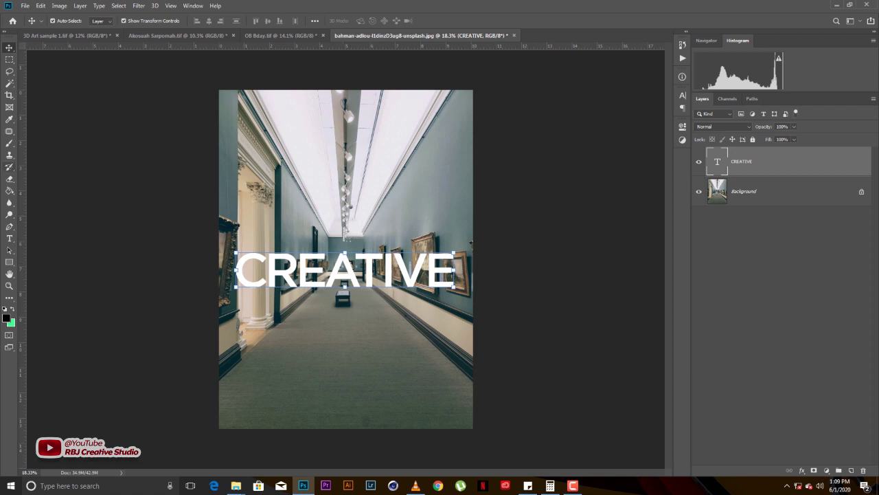
pyautogui.press('e')
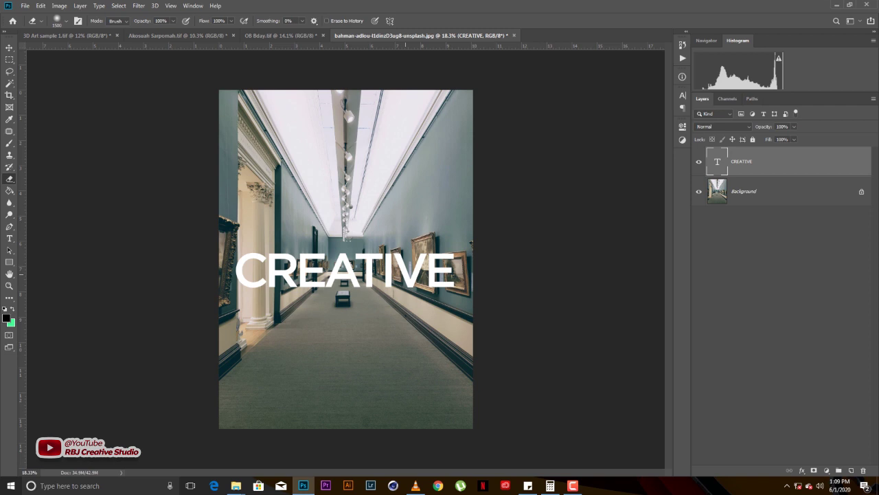
pyautogui.click(406, 274)
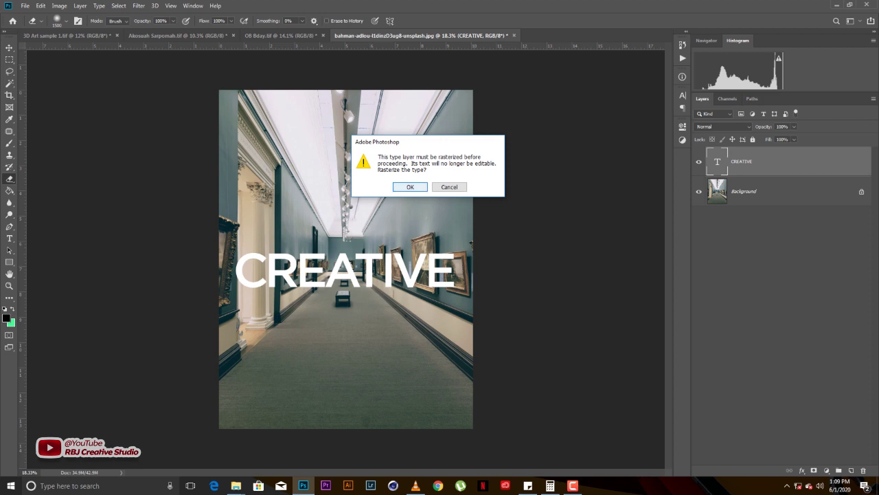
pyautogui.click(410, 187)
pyautogui.press('v')
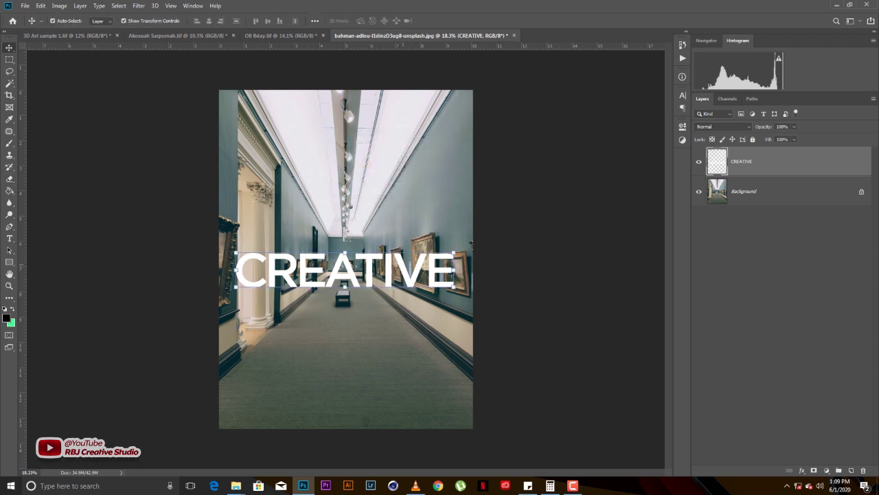
pyautogui.hotkey('ctrl', 'z')
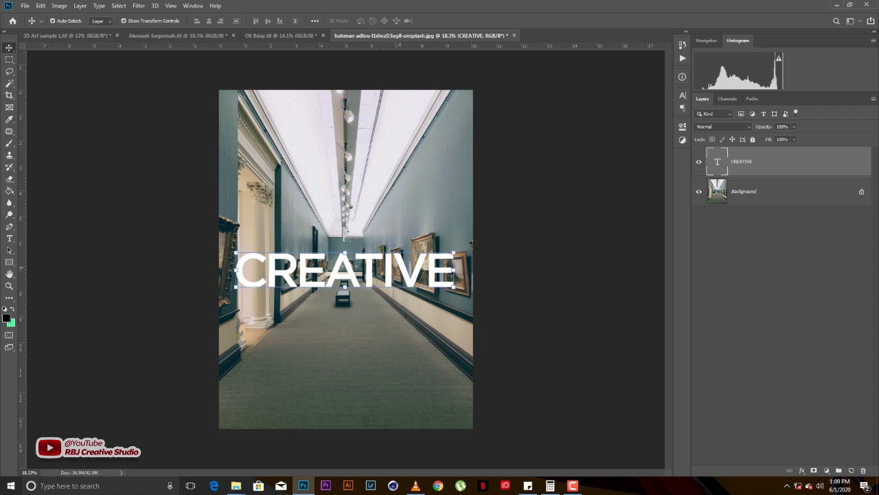
# Step: Move the CREATIVE text slightly higher so it overlaps the far end of the ceiling, leaving its size unchanged
pyautogui.moveTo(409, 253); pyautogui.dragTo(417, 218)
pyautogui.hotkey('ctrl', 't')
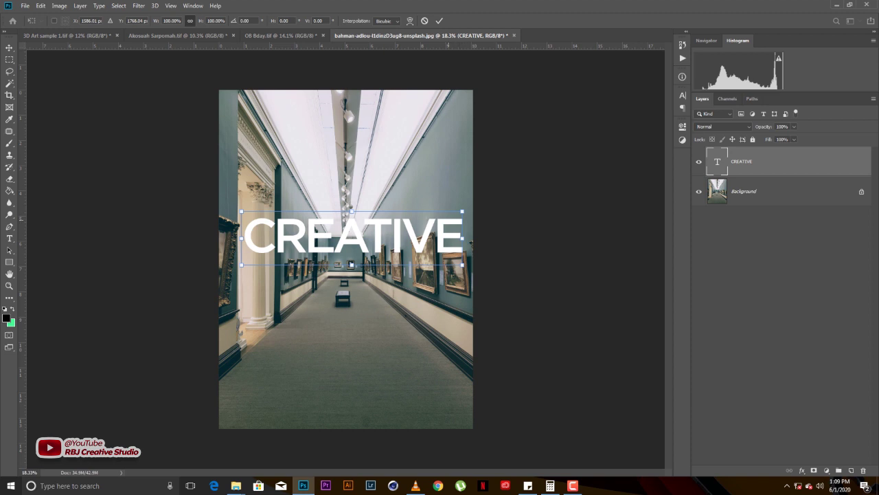
pyautogui.press('Return')
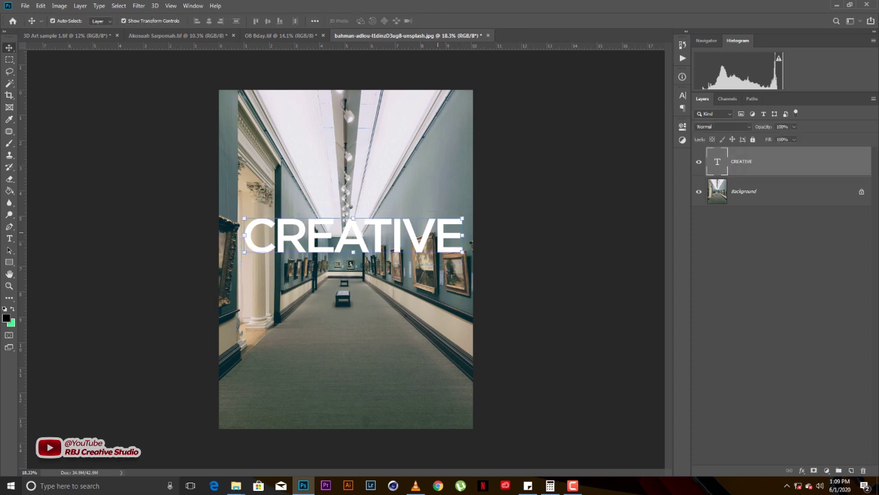
pyautogui.click(556, 262)
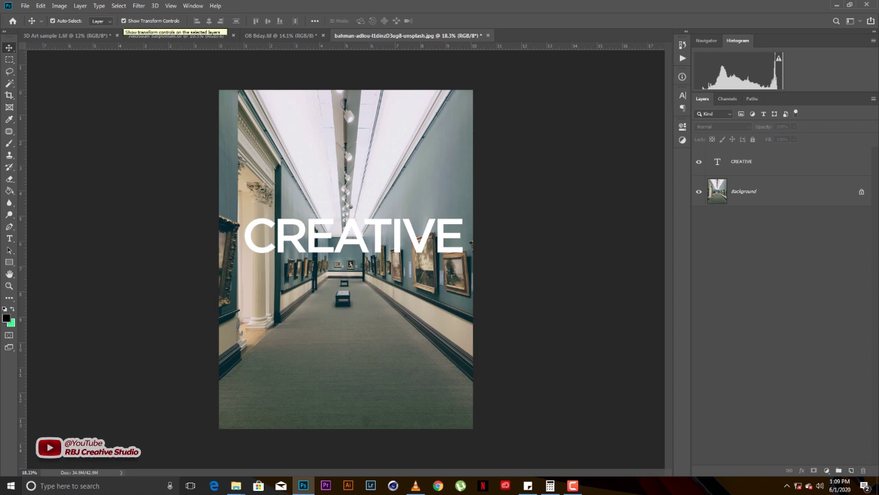
# Step: Try to skew the still-editable CREATIVE text upward at its right edge by about -15.6° and cancel the transform
pyautogui.click(250, 235)
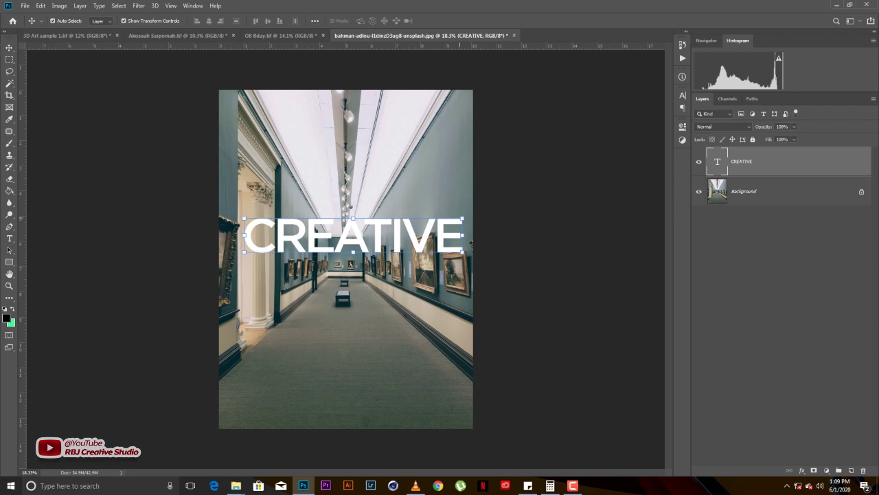
pyautogui.hotkey('ctrl', 't')
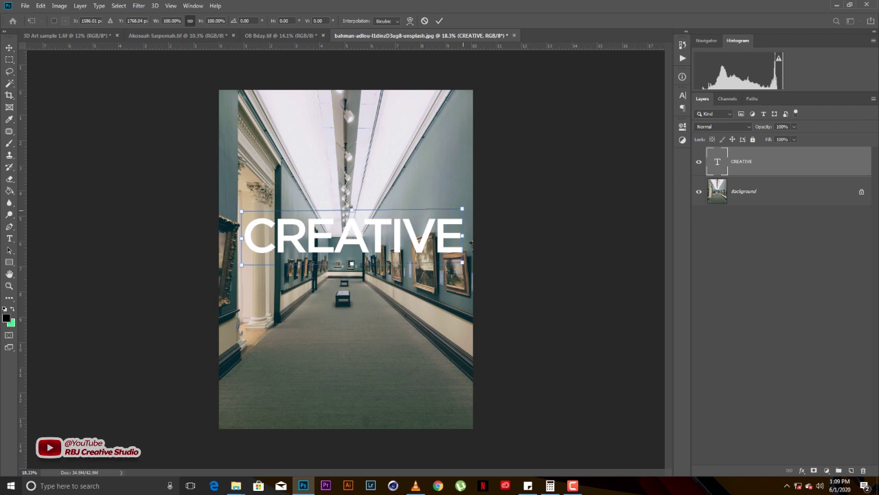
pyautogui.moveTo(466, 203); pyautogui.dragTo(474, 136)
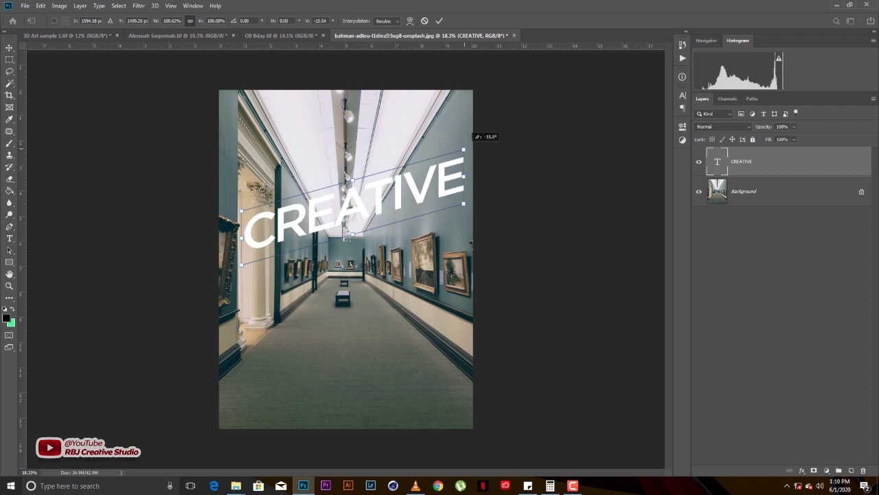
pyautogui.moveTo(474, 137); pyautogui.dragTo(472, 137)
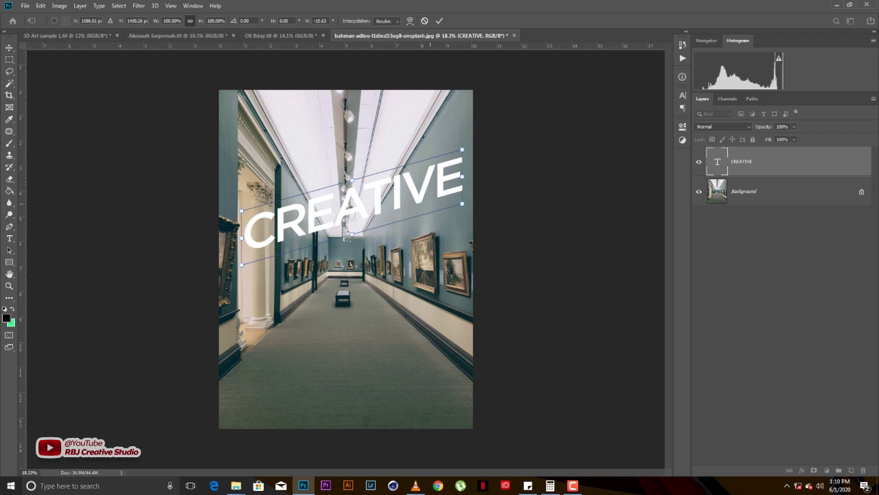
pyautogui.press('Escape')
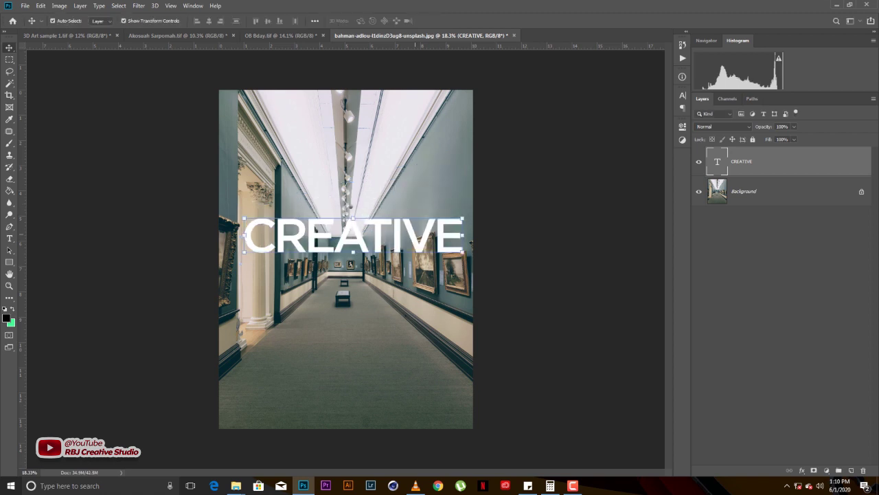
# Step: Rasterize the CREATIVE type layer by using the Eraser on it and accepting the conversion
pyautogui.press('e')
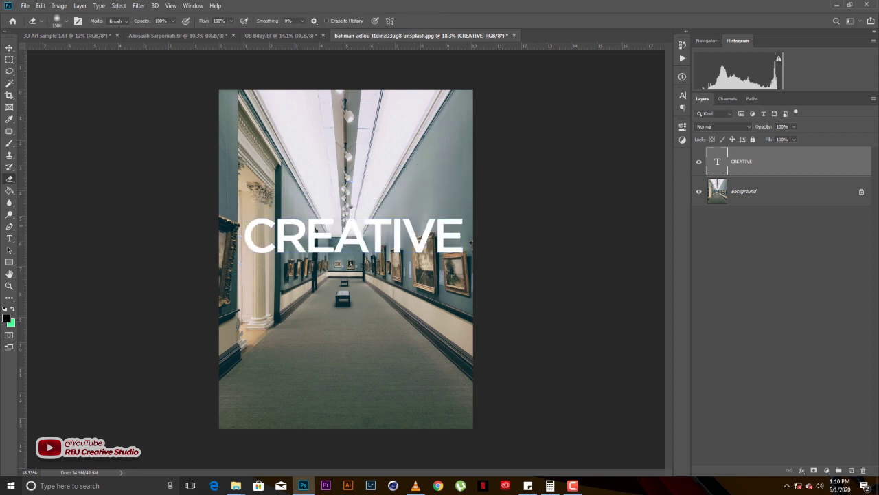
pyautogui.click(379, 230)
pyautogui.click(410, 186)
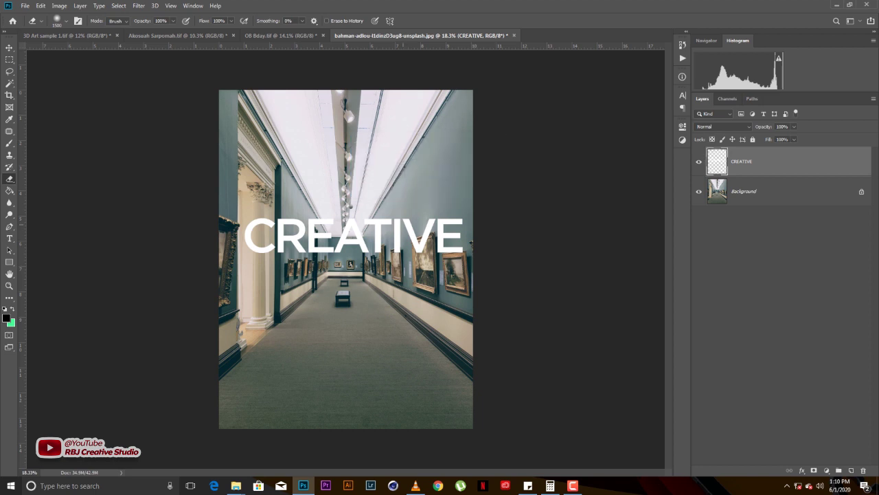
# Step: Try distorting the rasterized CREATIVE text toward the right wall by its upper-right and lower-left corners, and cancel the transform
pyautogui.press('v')
pyautogui.hotkey('ctrl', 't')
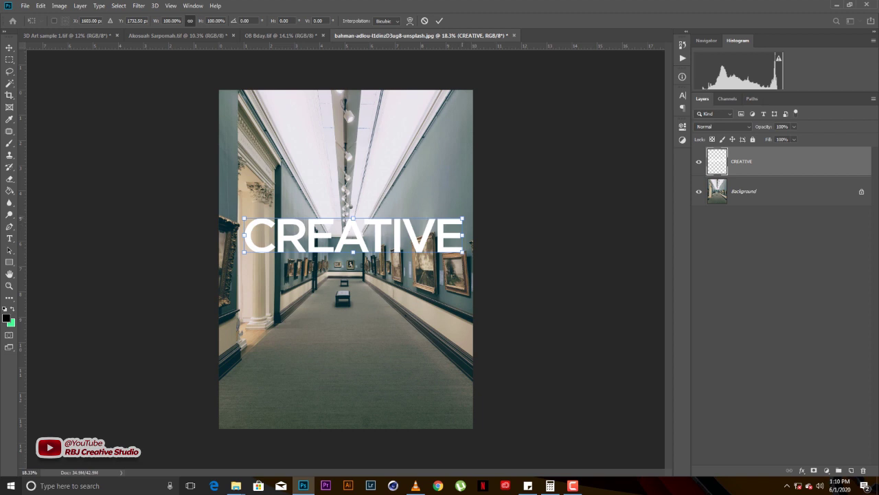
pyautogui.moveTo(462, 219); pyautogui.dragTo(459, 155)
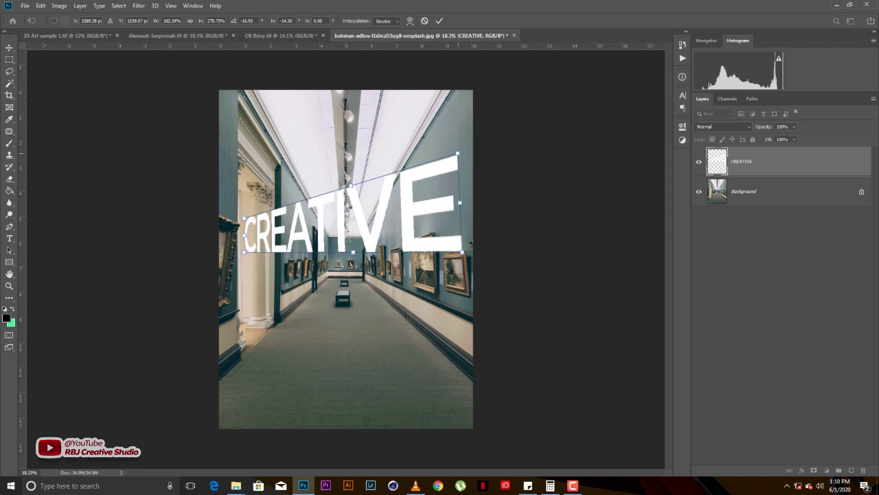
pyautogui.moveTo(457, 154); pyautogui.dragTo(452, 91)
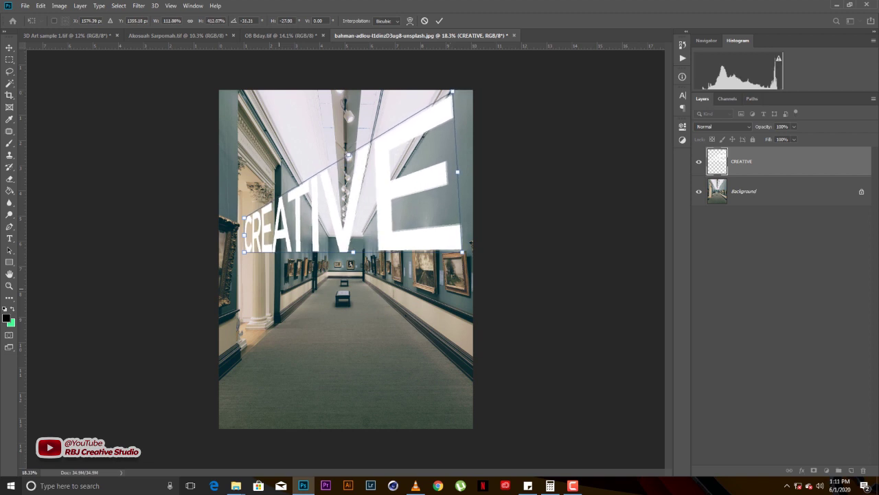
pyautogui.moveTo(245, 253); pyautogui.dragTo(364, 272)
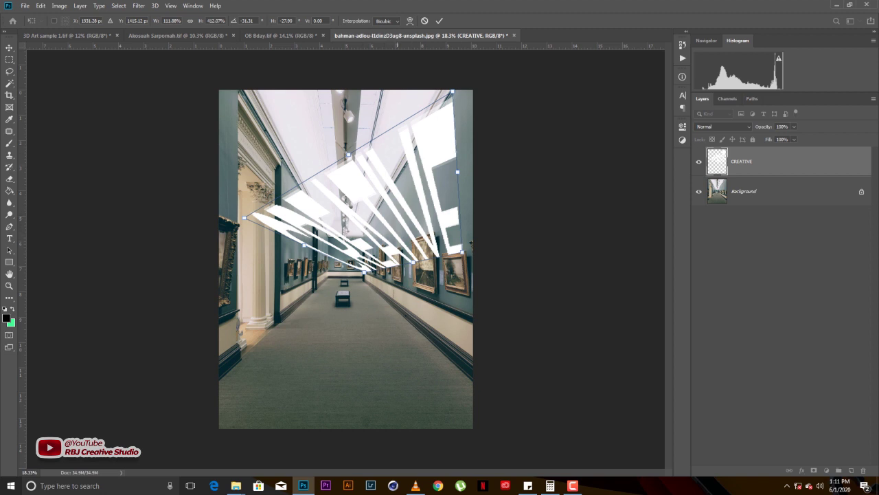
pyautogui.click(425, 21)
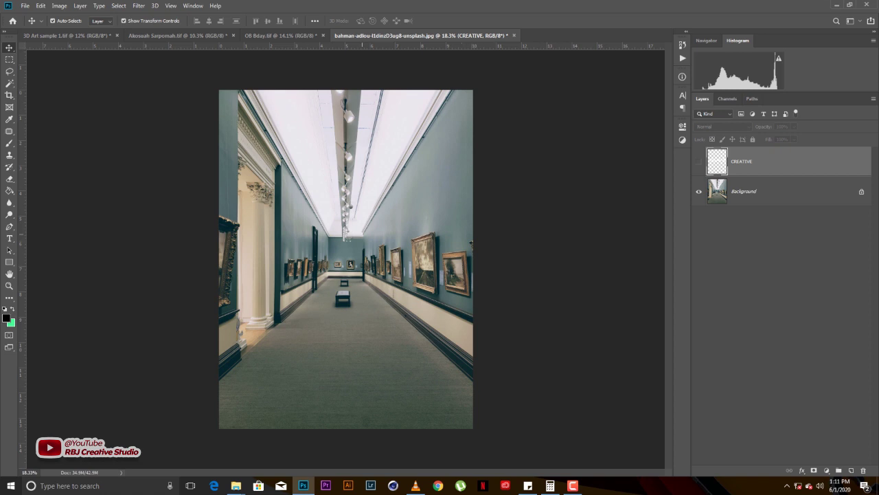
# Step: Show the CREATIVE layer and move its text up to the far end of the corridor
pyautogui.click(699, 161)
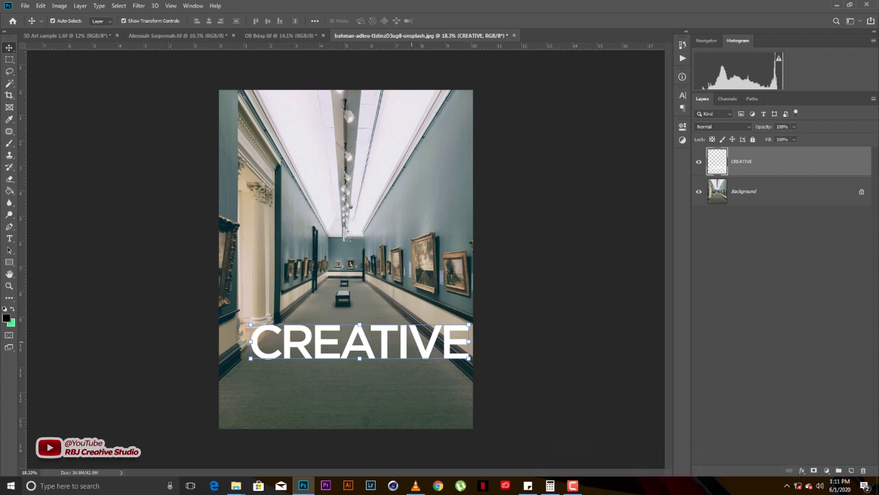
pyautogui.moveTo(358, 341); pyautogui.dragTo(345, 260)
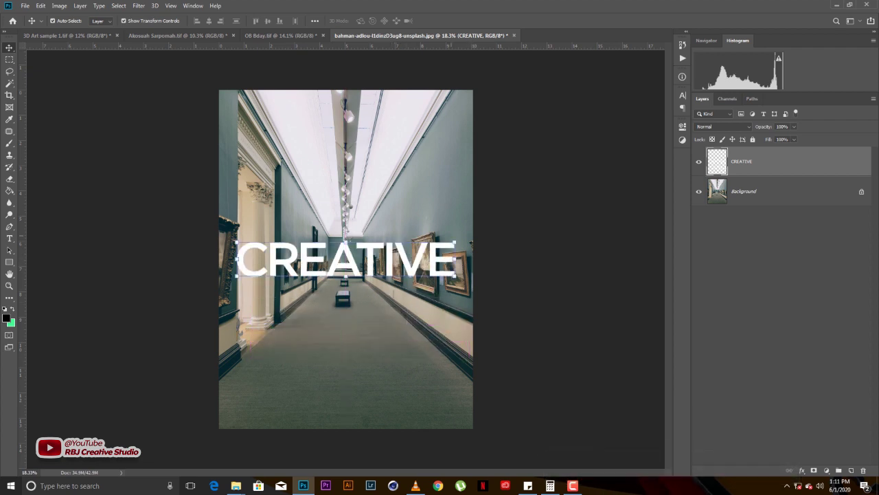
# Step: Try distorting the CREATIVE text by stretching its two right corners to the wall's ceiling and floor edges and shifting its upper-left corner, and cancel the transform
pyautogui.hotkey('ctrl', 't')
pyautogui.moveTo(455, 242); pyautogui.dragTo(454, 88)
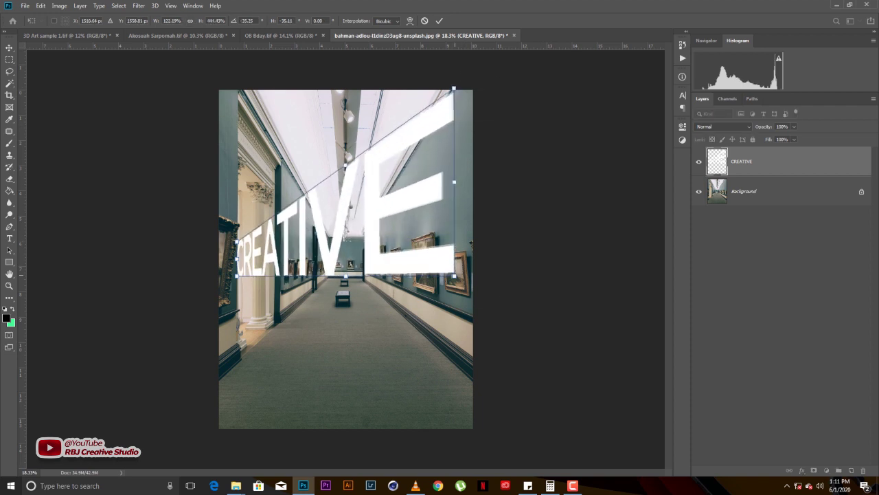
pyautogui.moveTo(454, 276); pyautogui.dragTo(471, 378)
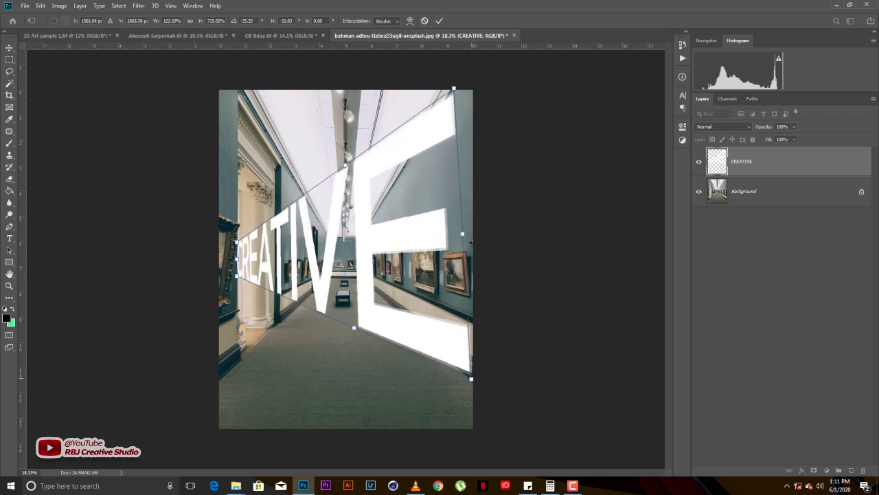
pyautogui.moveTo(236, 242); pyautogui.dragTo(255, 227)
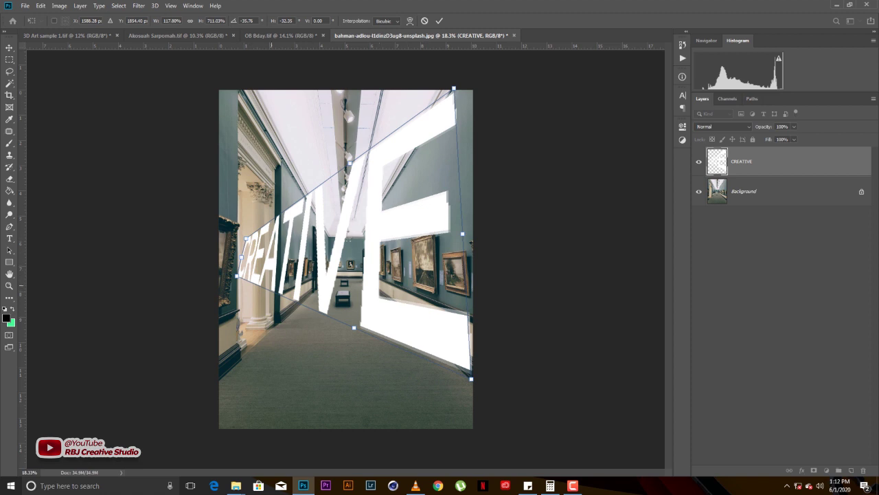
pyautogui.press('Escape')
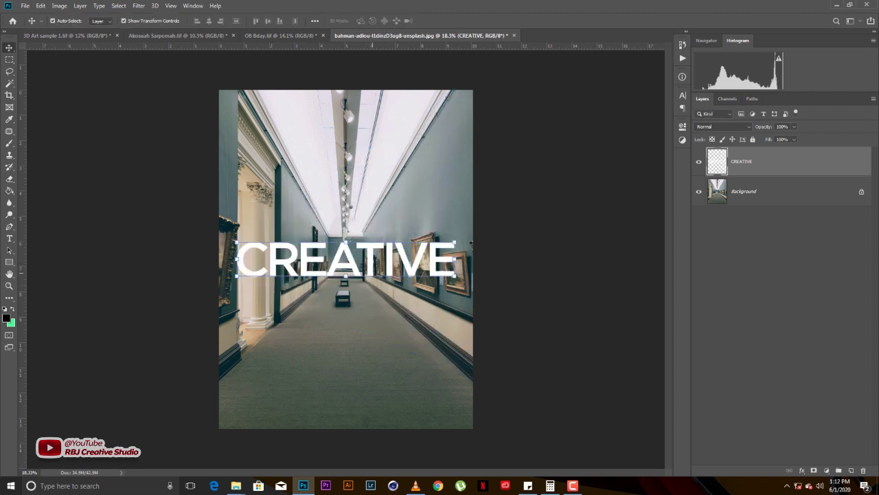
# Step: Start transforming the CREATIVE text and narrow it from its left edge to about 52% width, so it begins at the corridor's far end
pyautogui.click(314, 289)
pyautogui.click(240, 260)
pyautogui.hotkey('ctrl', 't')
pyautogui.moveTo(236, 260); pyautogui.dragTo(347, 257)
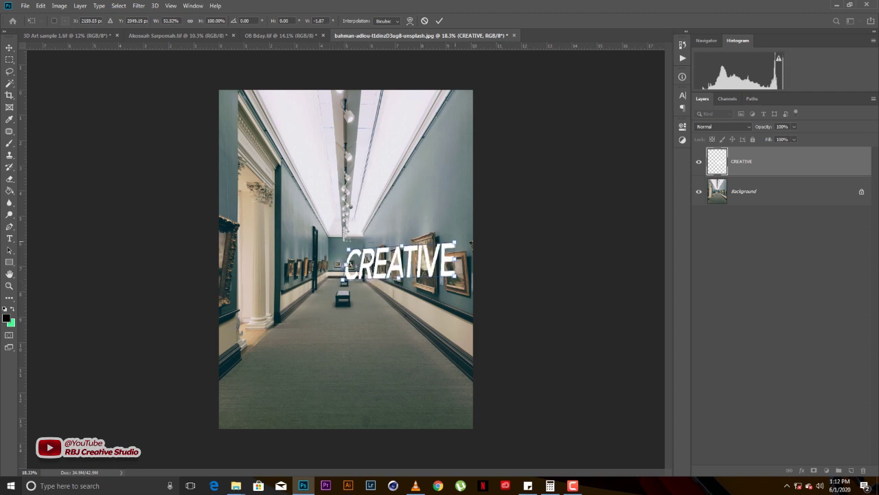
# Step: Distort the CREATIVE text's corners to follow the right wall's ceiling and floor lines, align its left end with the wall's far end, and apply the transform
pyautogui.moveTo(456, 244); pyautogui.dragTo(460, 88)
pyautogui.moveTo(454, 275); pyautogui.dragTo(475, 366)
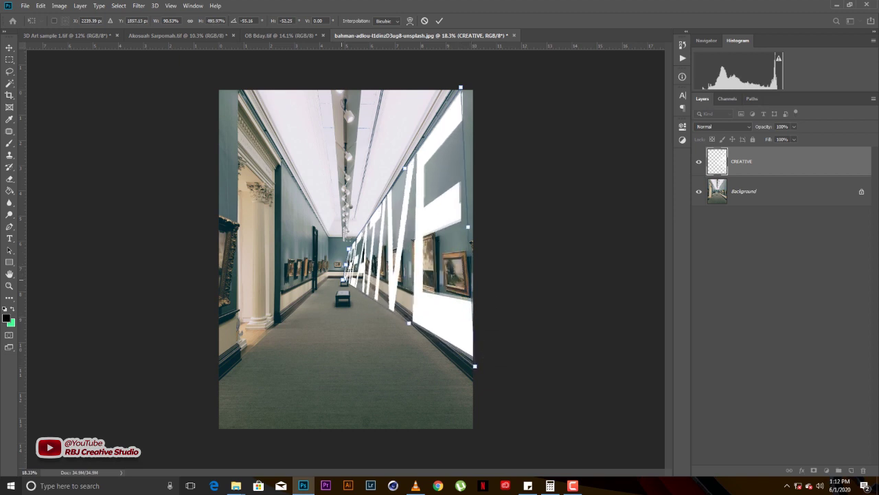
pyautogui.moveTo(343, 279); pyautogui.dragTo(375, 268)
pyautogui.press('Return')
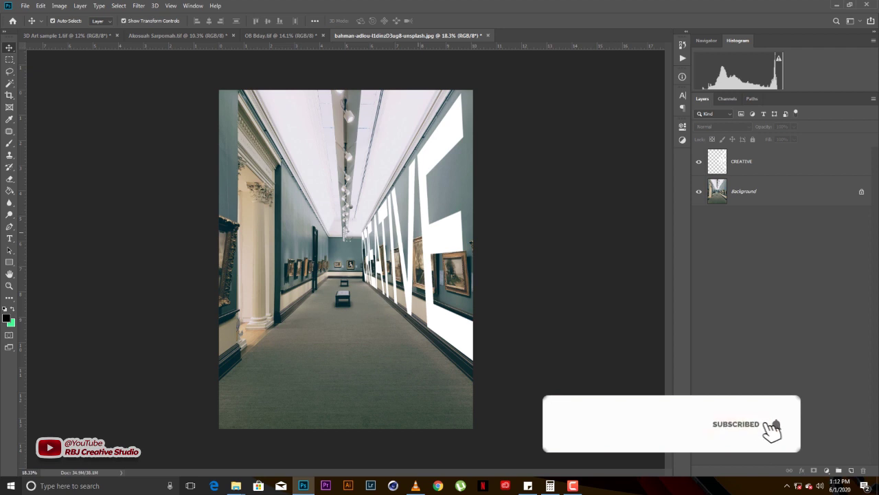
# Step: Try the Overlay blend mode on the CREATIVE layer, and set the layer back to Normal
pyautogui.click(435, 153)
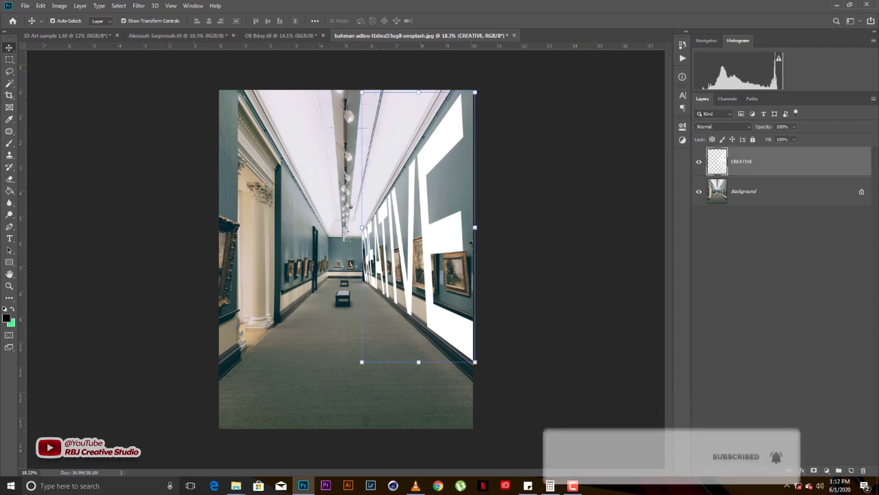
pyautogui.click(722, 126)
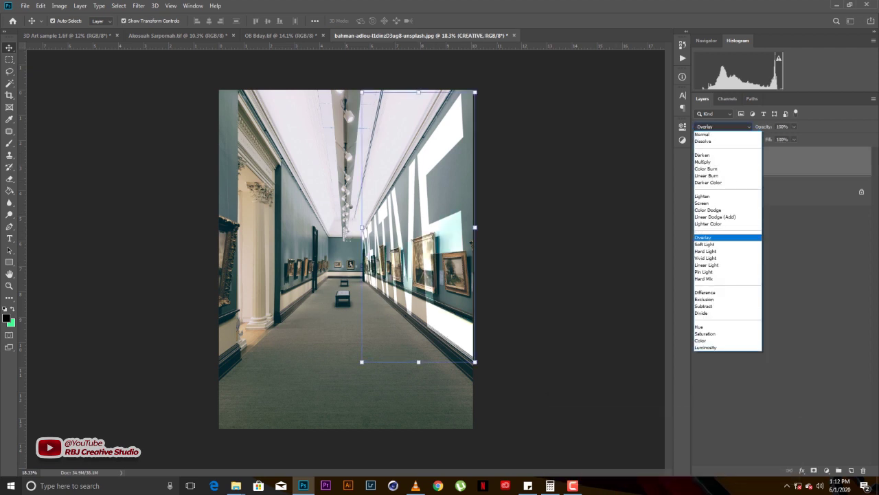
pyautogui.click(706, 237)
pyautogui.click(576, 238)
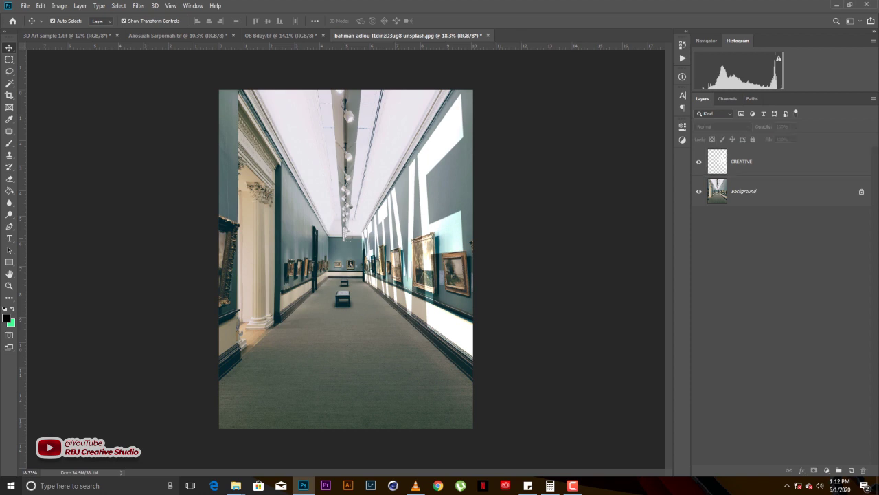
pyautogui.click(790, 161)
pyautogui.click(721, 127)
pyautogui.click(708, 133)
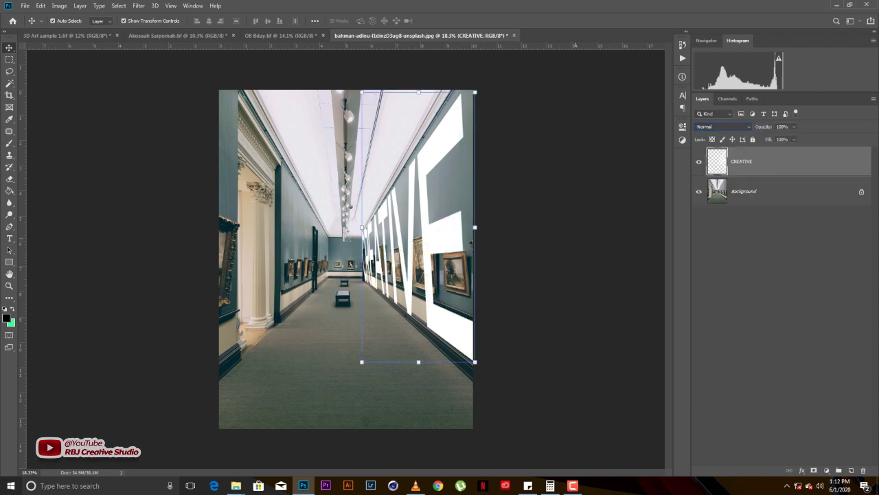
pyautogui.click(579, 182)
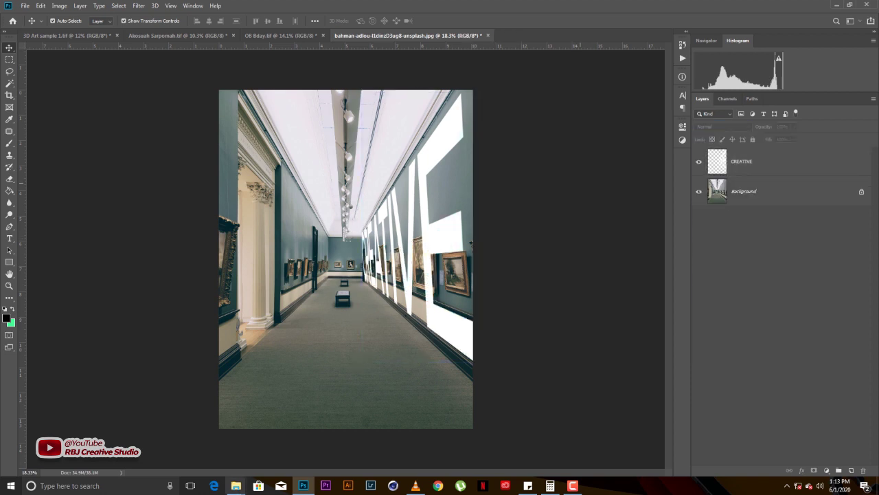
# Step: Switch to File Explorer and look through the images in the Unsplash x Pexels folder for another photo with perspective
pyautogui.moveTo(236, 486)
pyautogui.click(334, 443)
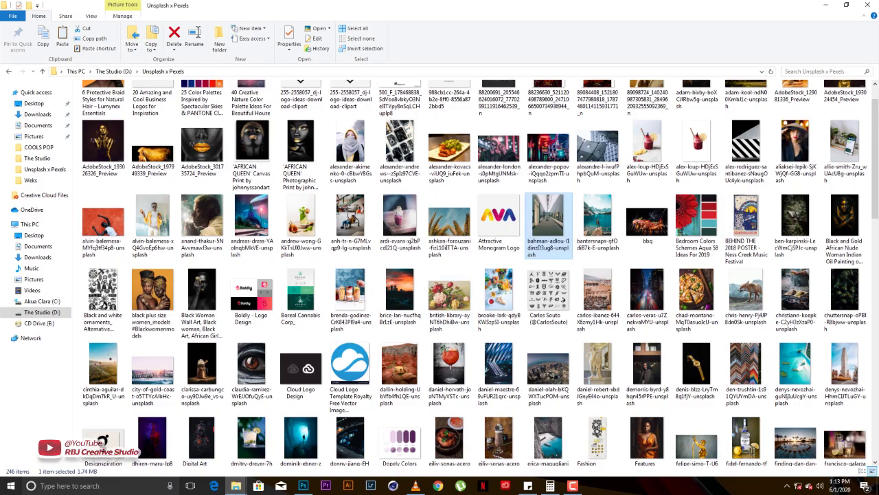
pyautogui.scroll(-1, 783, 161)
pyautogui.scroll(-4, 783, 165)
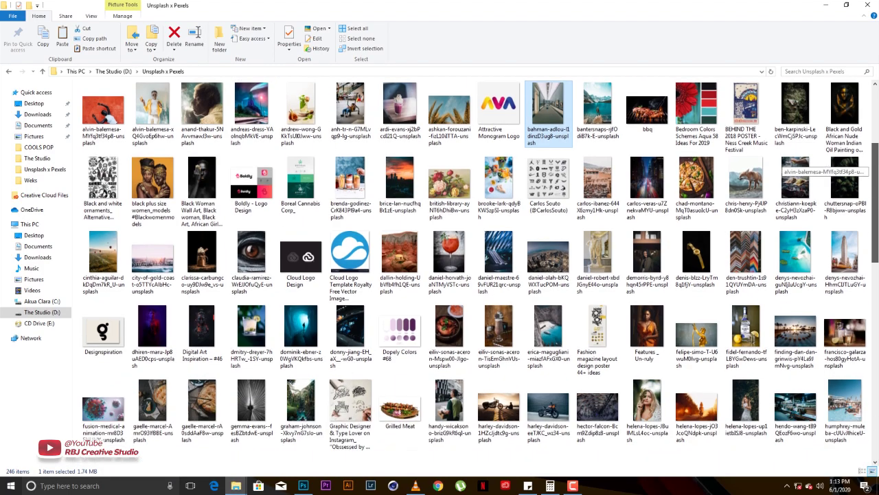
pyautogui.scroll(-2, 783, 165)
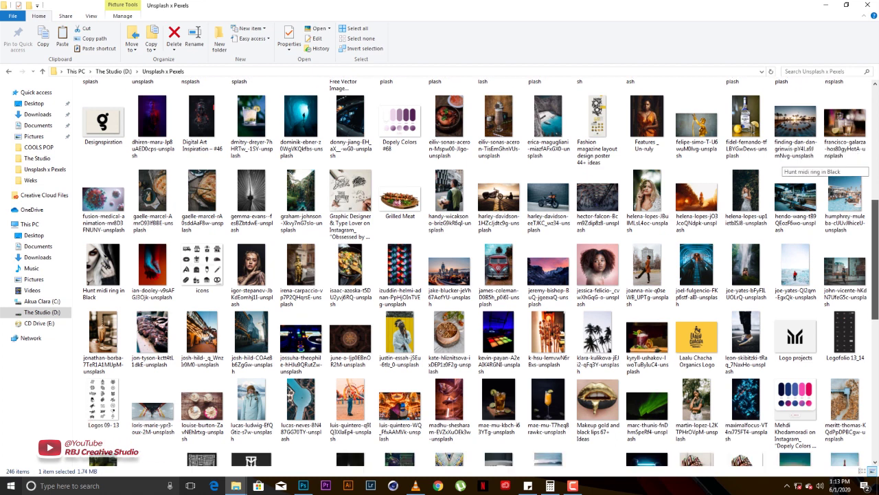
pyautogui.scroll(-2, 783, 267)
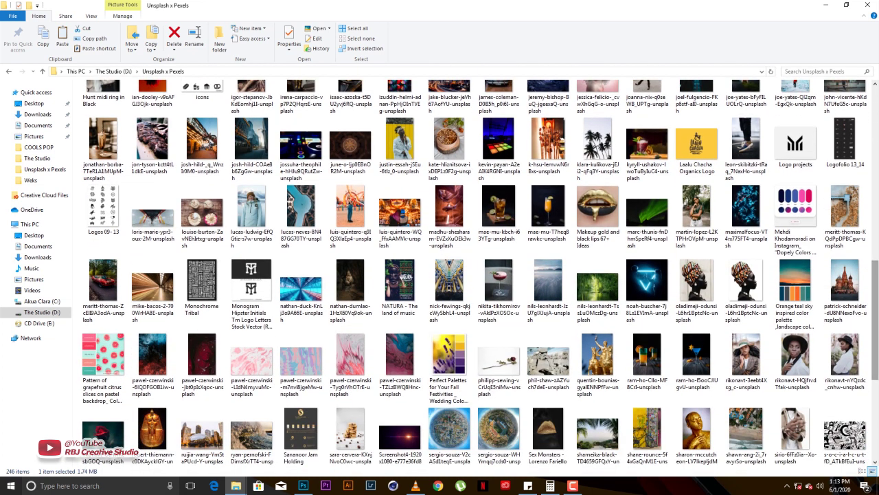
pyautogui.scroll(-1, 780, 296)
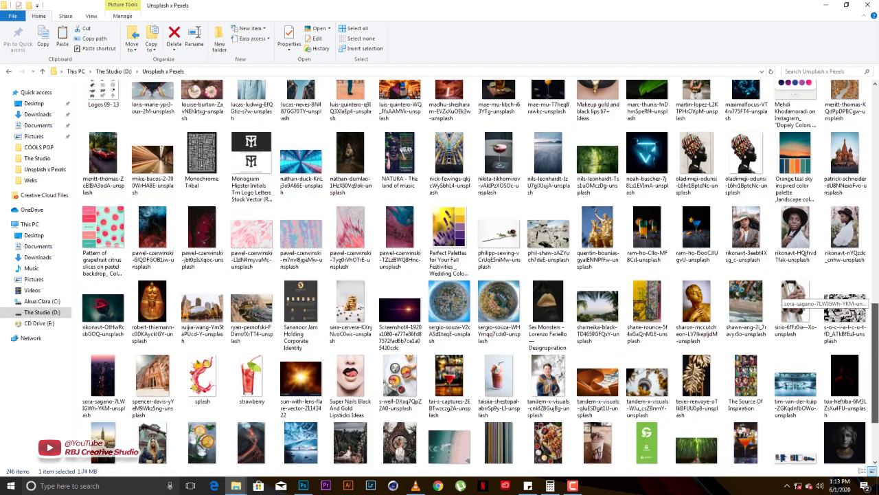
pyautogui.scroll(-2, 780, 296)
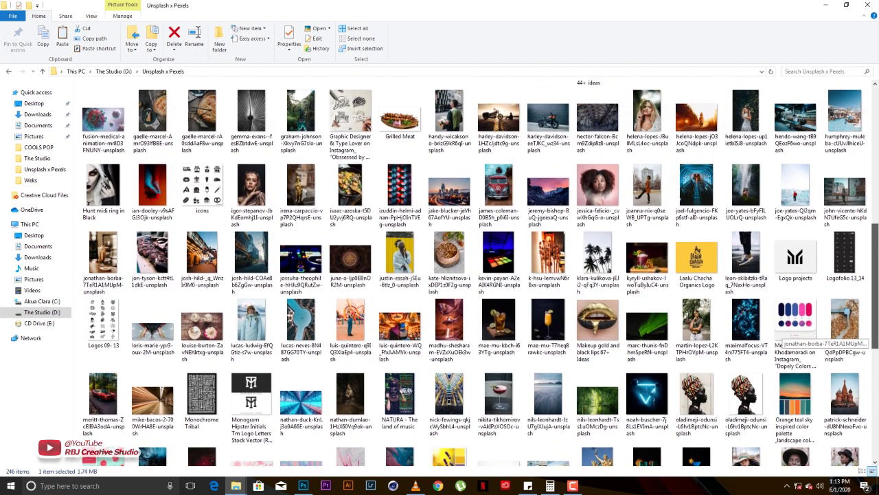
pyautogui.scroll(1, 780, 333)
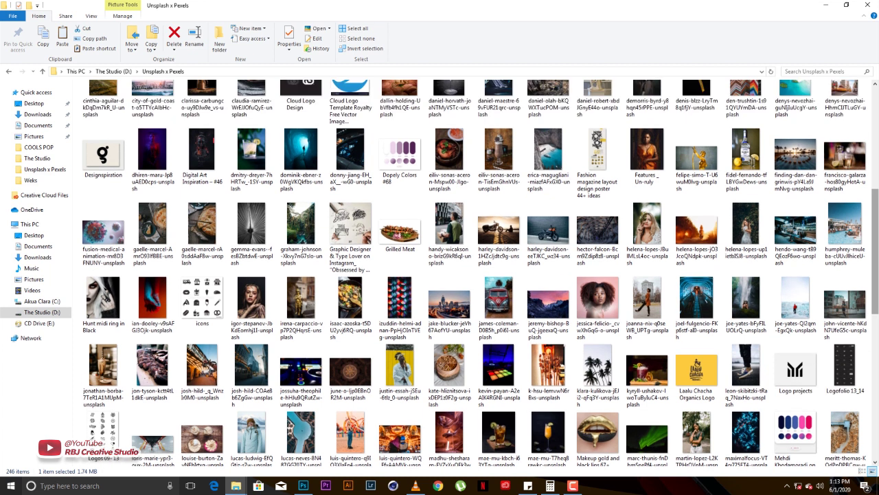
pyautogui.scroll(1, 845, 227)
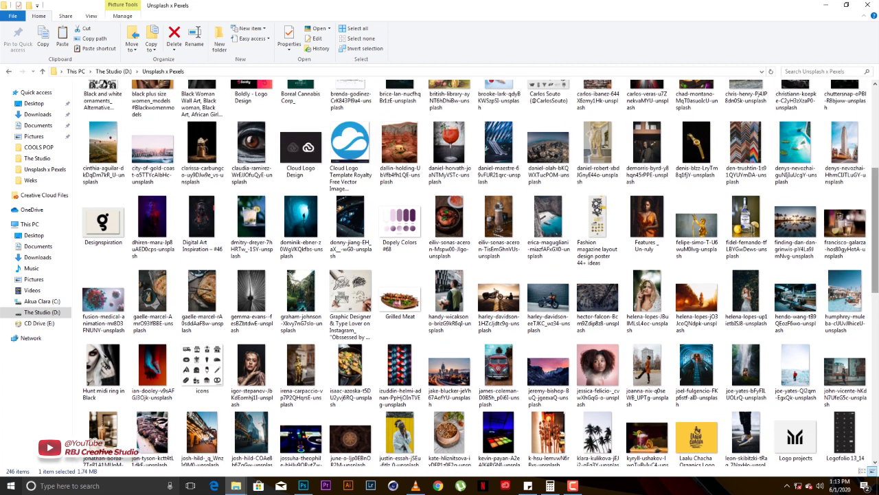
pyautogui.scroll(2, 824, 219)
pyautogui.scroll(2, 825, 220)
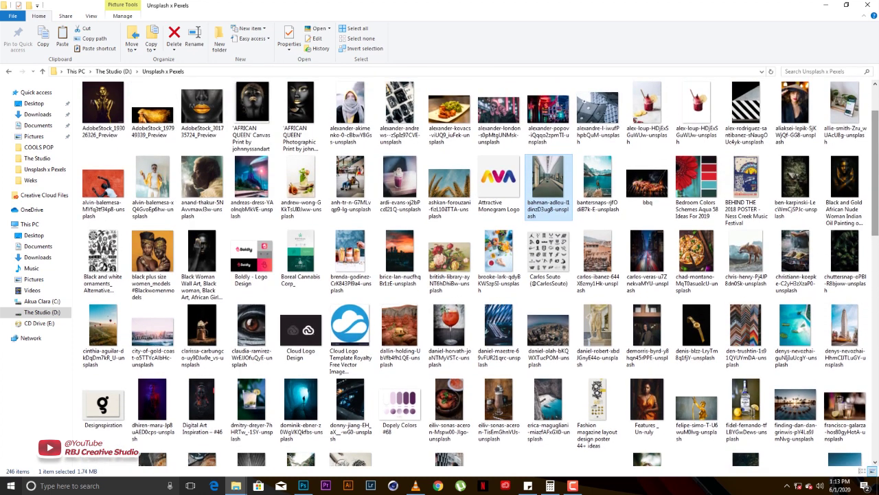
pyautogui.scroll(1, 786, 147)
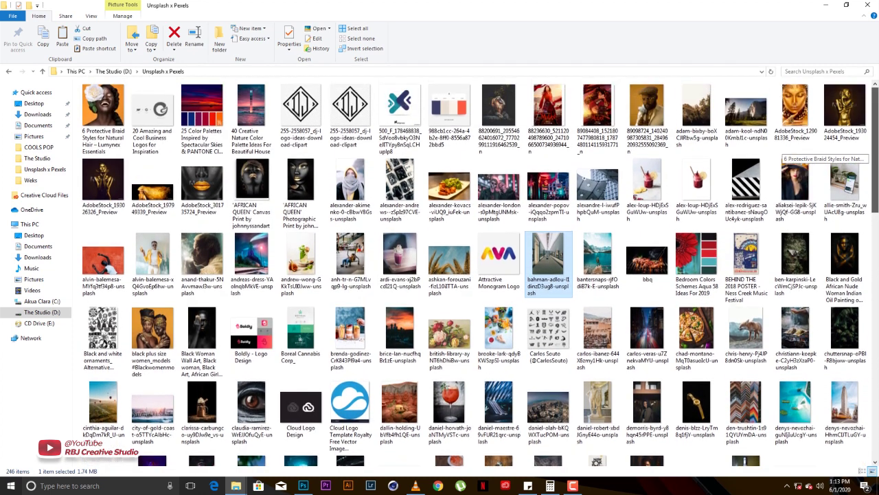
pyautogui.scroll(-3, 787, 148)
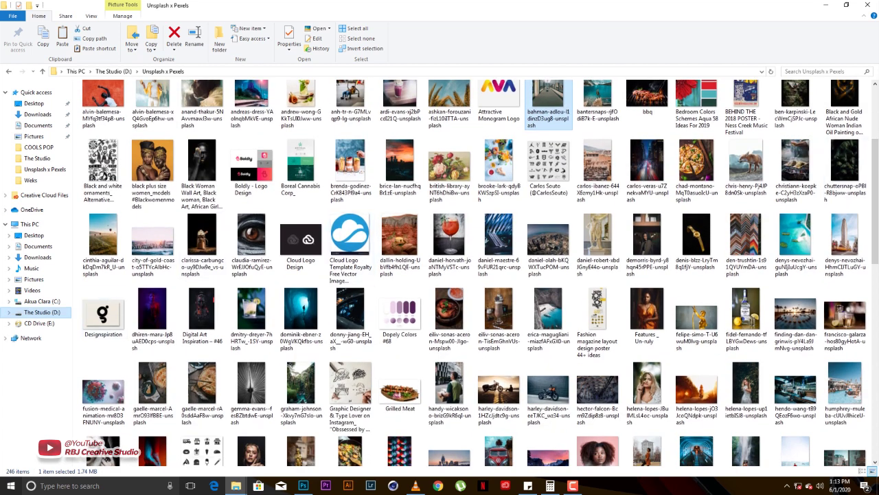
# Step: Open the Graphics and Video Resources folder on The Studio (D:) drive and look over its subfolders
pyautogui.click(37, 312)
pyautogui.doubleClick(542, 144)
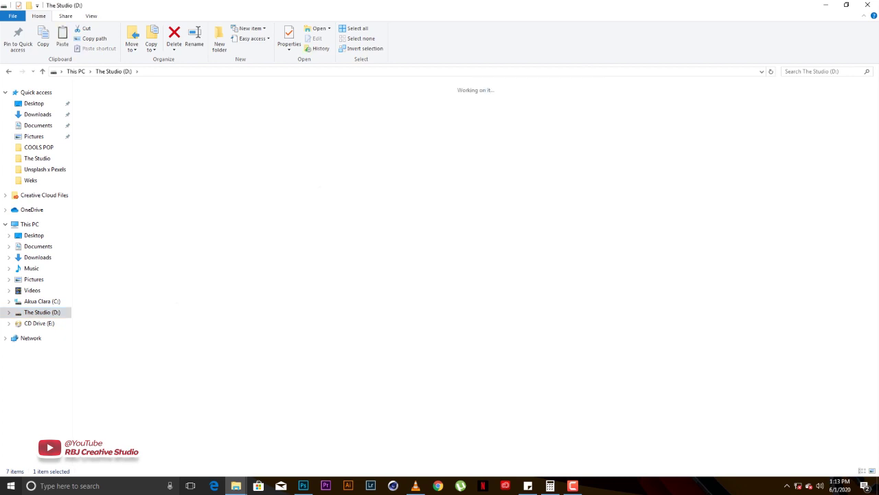
pyautogui.doubleClick(274, 146)
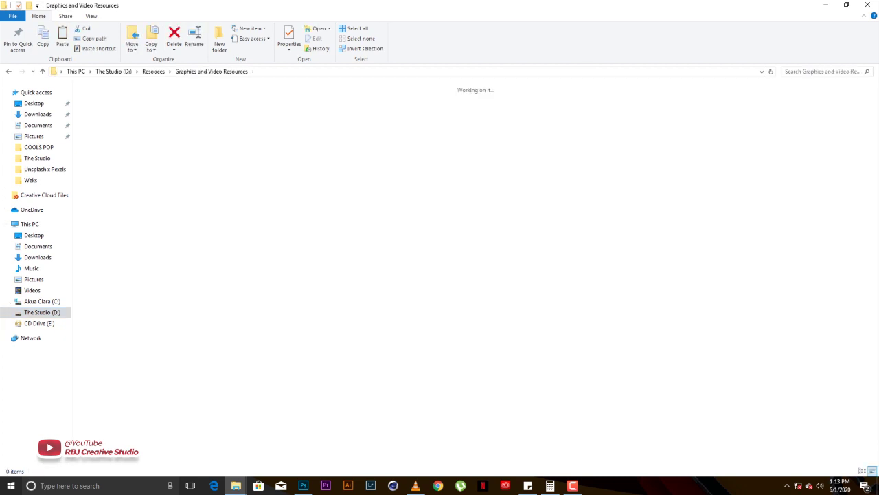
pyautogui.scroll(-1, 783, 137)
pyautogui.scroll(1, 783, 137)
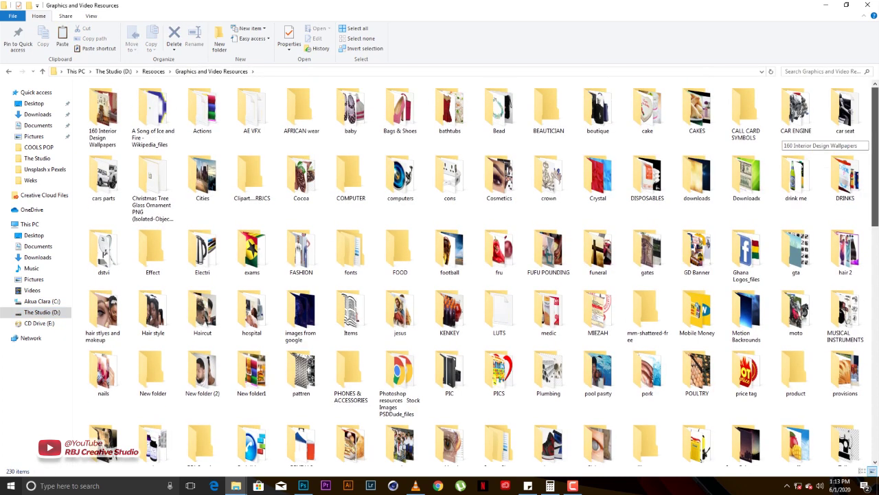
pyautogui.scroll(-2, 783, 137)
pyautogui.scroll(2, 845, 110)
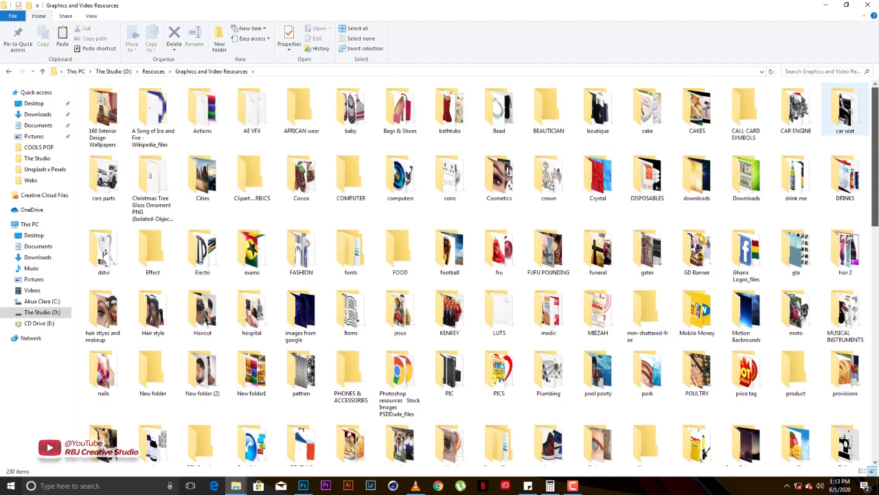
# Step: Look through the images in the downloads subfolder and return to the Graphics and Video Resources folder
pyautogui.doubleClick(697, 177)
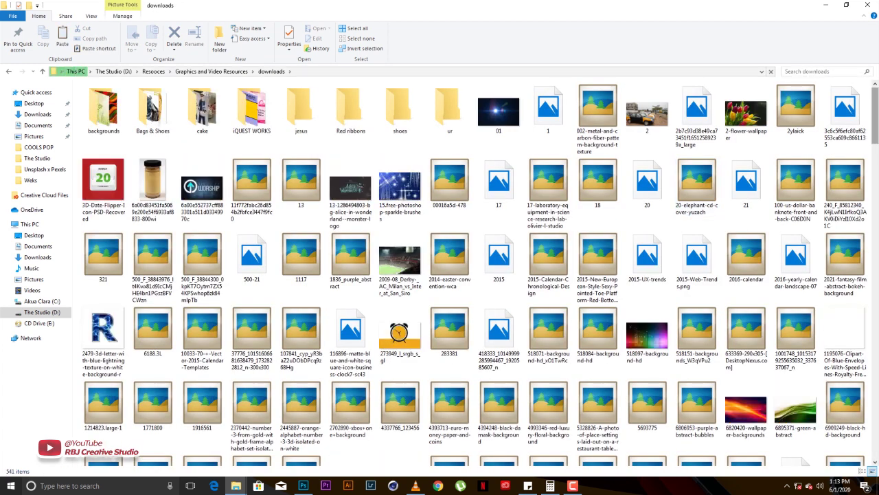
pyautogui.scroll(-2, 783, 117)
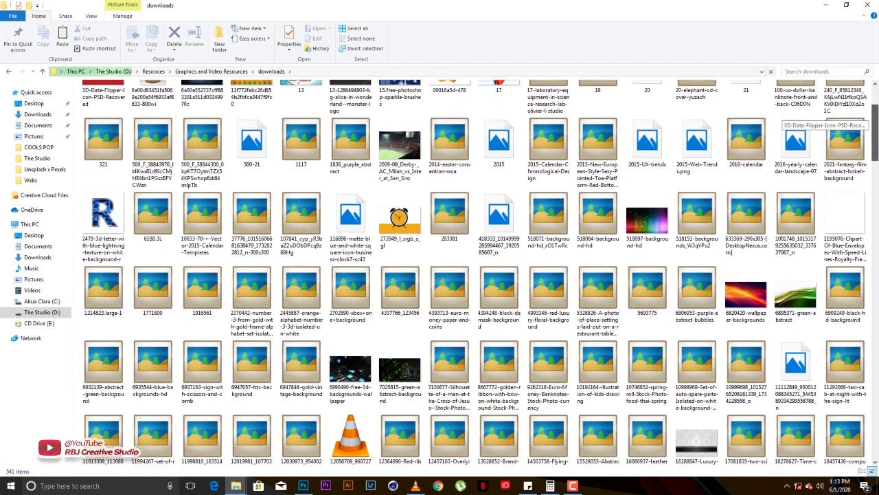
pyautogui.scroll(-4, 790, 118)
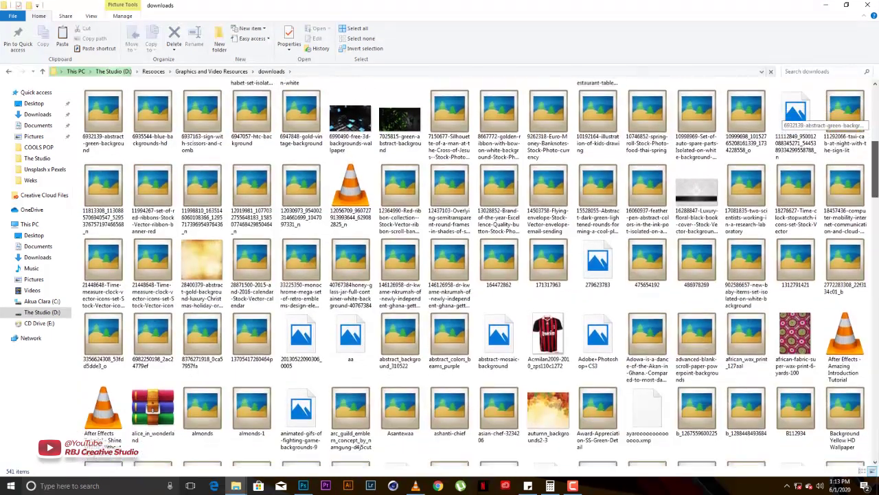
pyautogui.scroll(3, 790, 118)
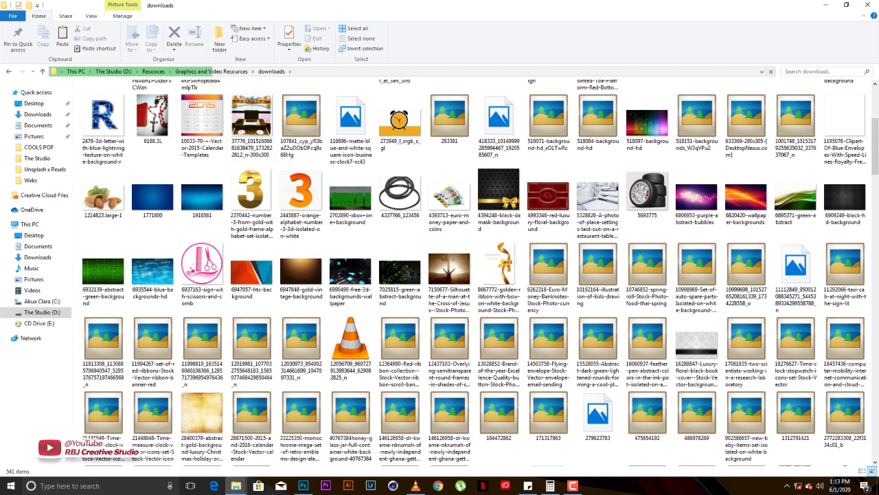
pyautogui.hotkey('alt', 'Up')
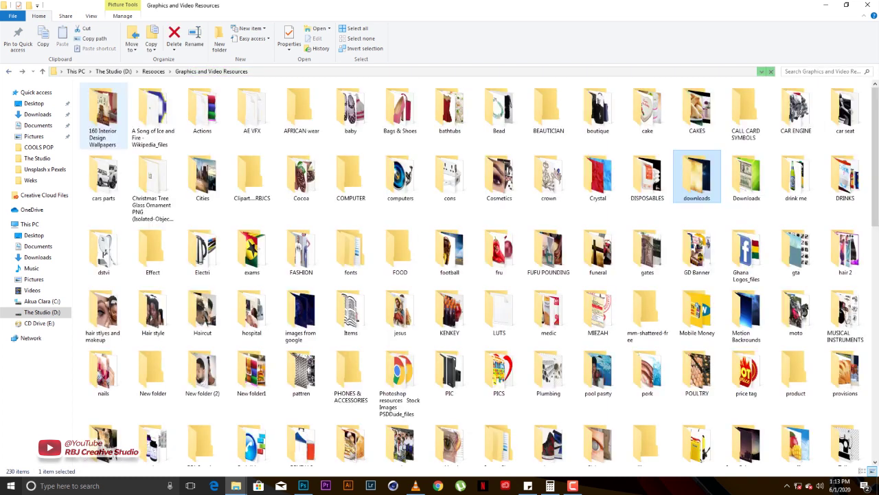
# Step: Open the 160 Interior Design Wallpapers folder, preview image 56, and close the preview with the image selected
pyautogui.doubleClick(103, 113)
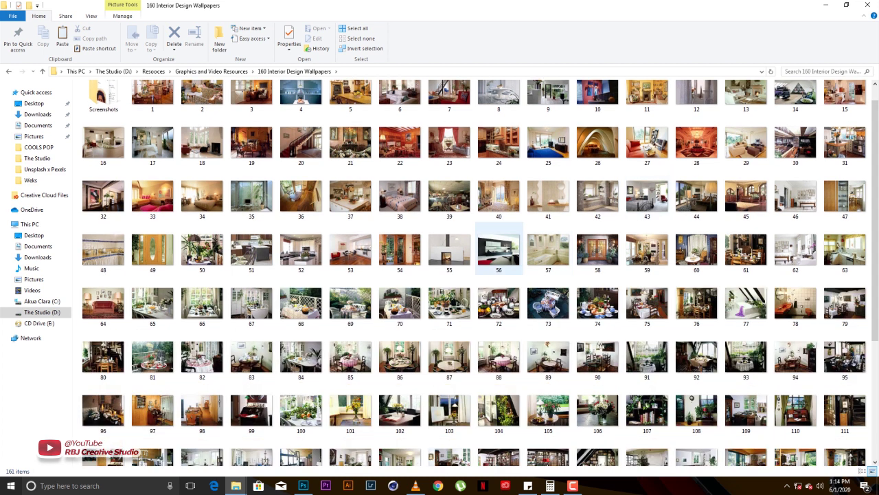
pyautogui.click(500, 250)
pyautogui.doubleClick(499, 249)
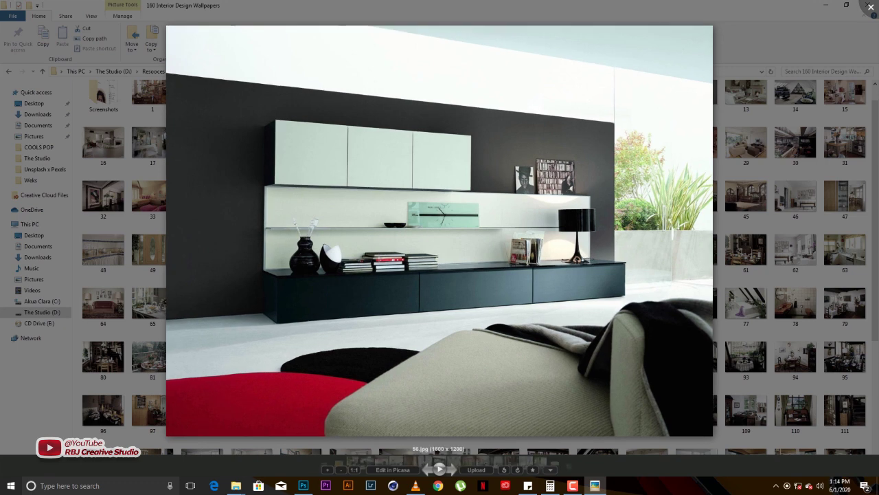
pyautogui.press('Escape')
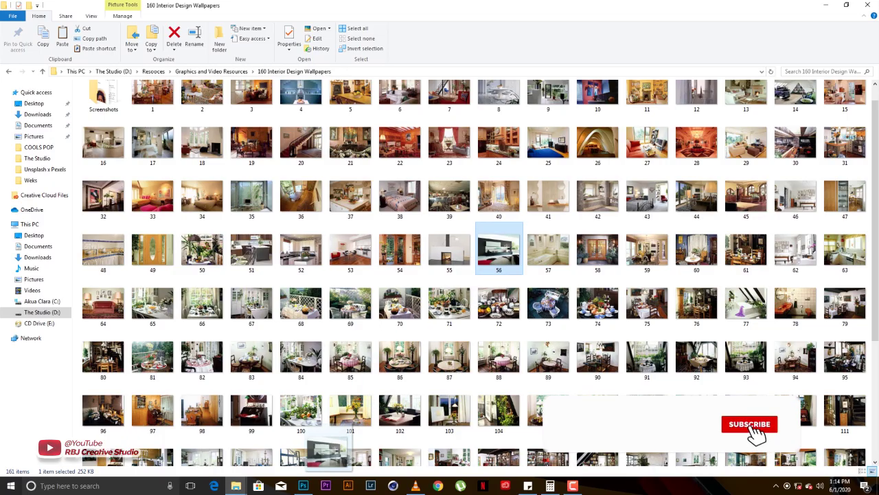
# Step: Open wallpaper image 56 in Photoshop, keeping the default Camera Raw settings
pyautogui.scroll(-1, 481, 285)
pyautogui.click(303, 486)
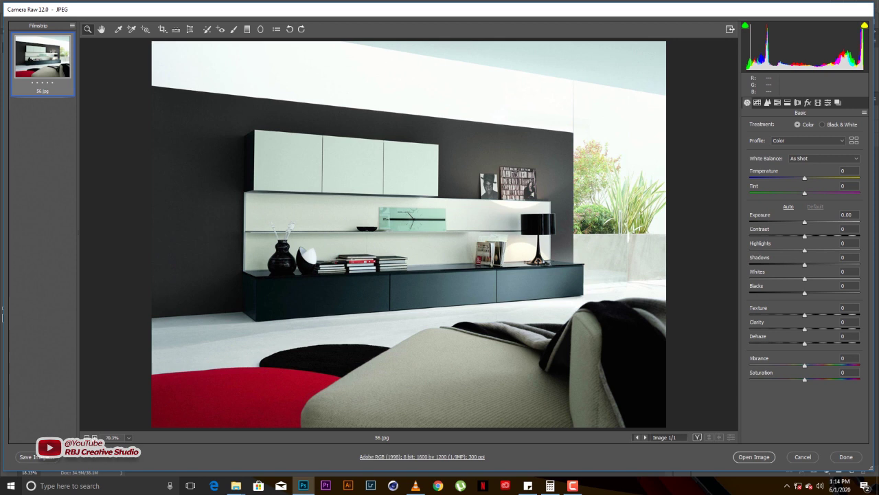
pyautogui.press('Return')
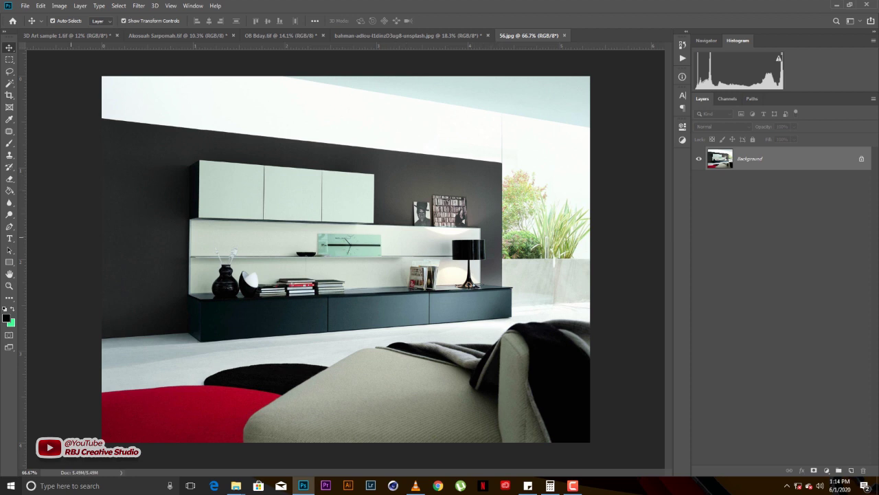
# Step: Add the white text REATIVE in Gotham Medium across the upper part of the interior photo
pyautogui.press('t')
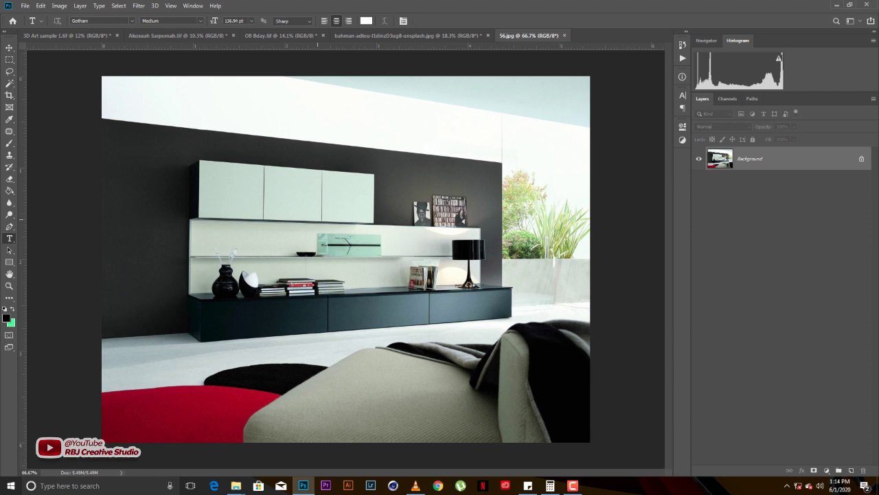
pyautogui.click(317, 219)
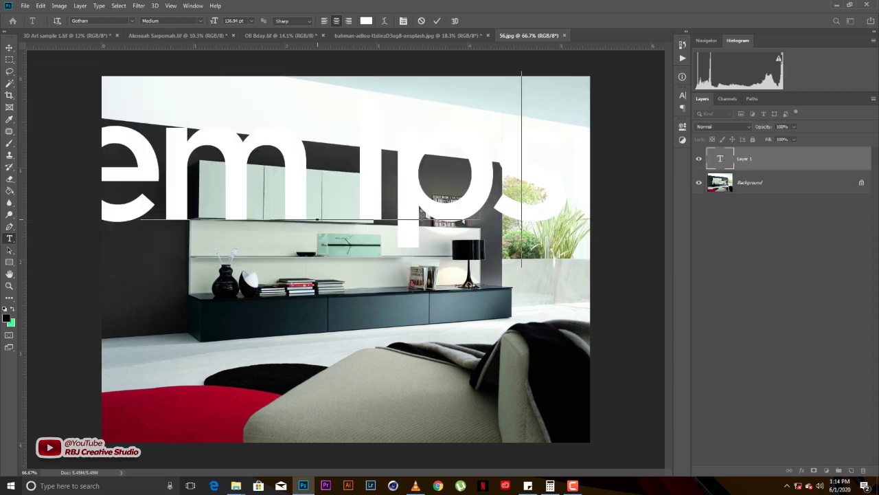
pyautogui.write('REATIVE')
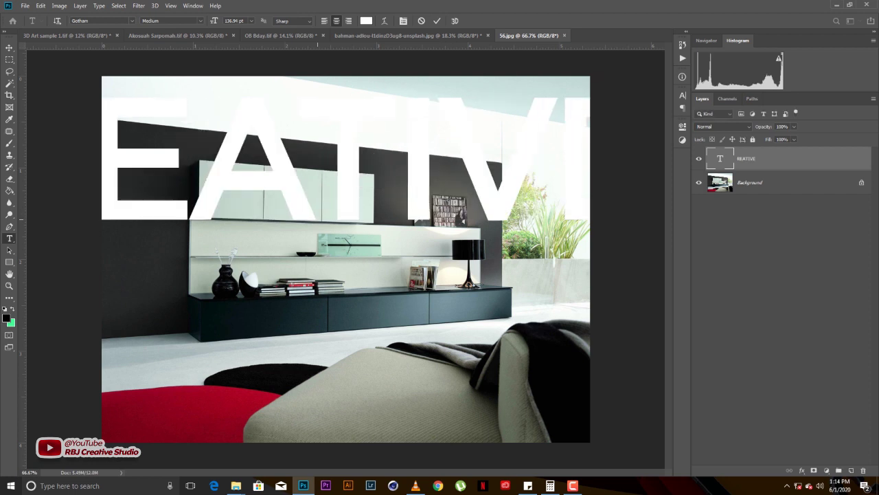
pyautogui.hotkey('ctrl', 'Return')
pyautogui.hotkey('ctrl', '-')
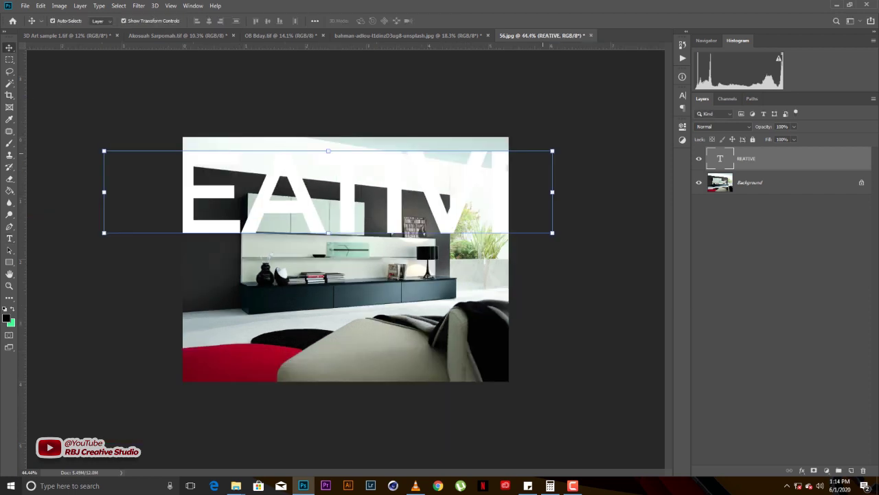
# Step: Scale the REATIVE text down so it fits within the dark wall above the cabinets
pyautogui.hotkey('ctrl', 't')
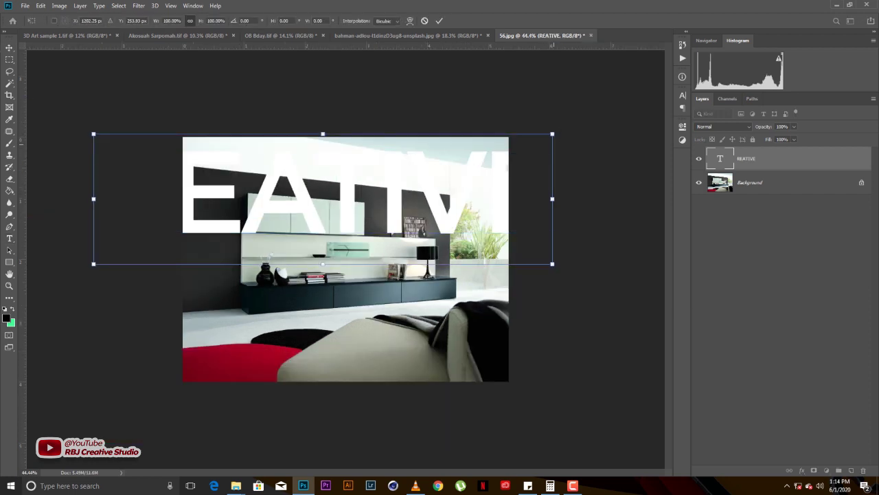
pyautogui.press('Return')
pyautogui.hotkey('ctrl', 't')
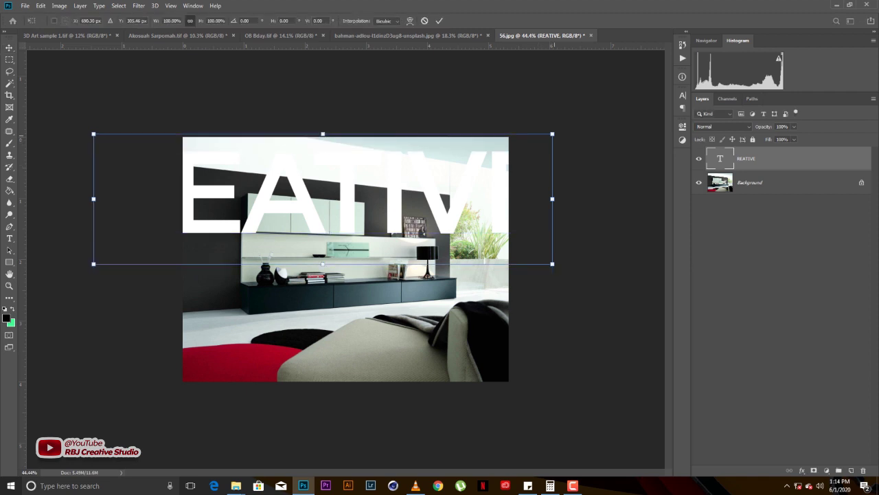
pyautogui.moveTo(552, 134); pyautogui.dragTo(412, 177)
pyautogui.press('Return')
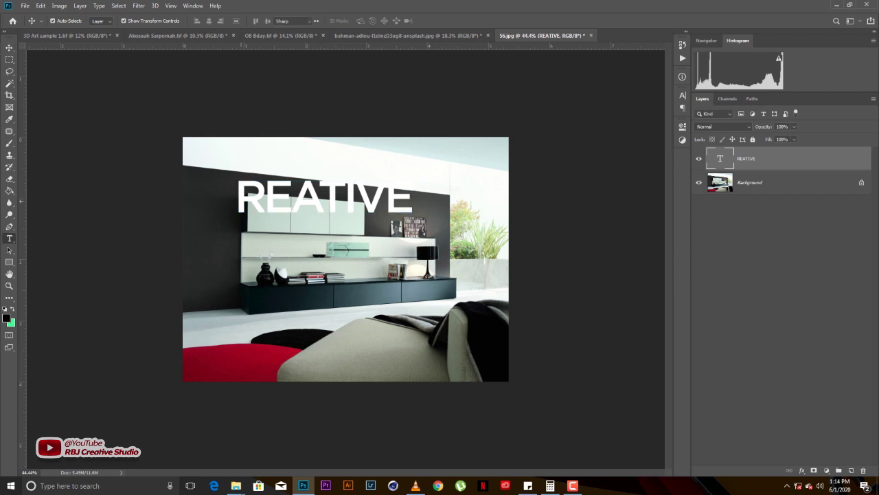
# Step: Insert the missing C so the text reads CREATIVE, and move it slightly down over the wall cabinets
pyautogui.press('t')
pyautogui.click(235, 198)
pyautogui.write('C')
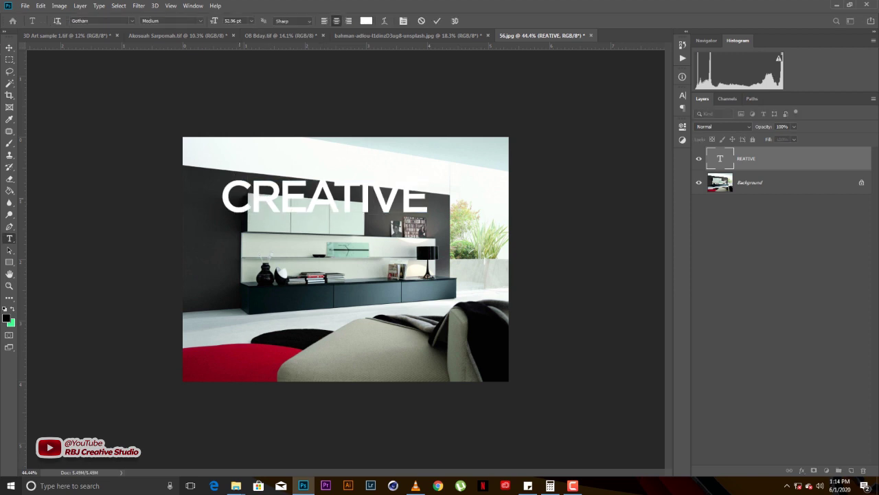
pyautogui.hotkey('ctrl', 'Return')
pyautogui.press('v')
pyautogui.moveTo(392, 214); pyautogui.dragTo(393, 229)
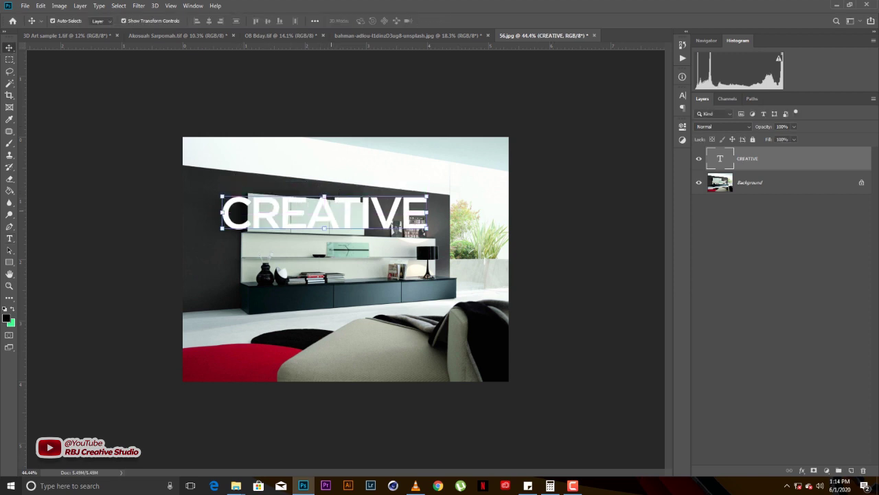
# Step: Rasterize the CREATIVE text layer
pyautogui.press('e')
pyautogui.click(393, 230)
pyautogui.press('Return')
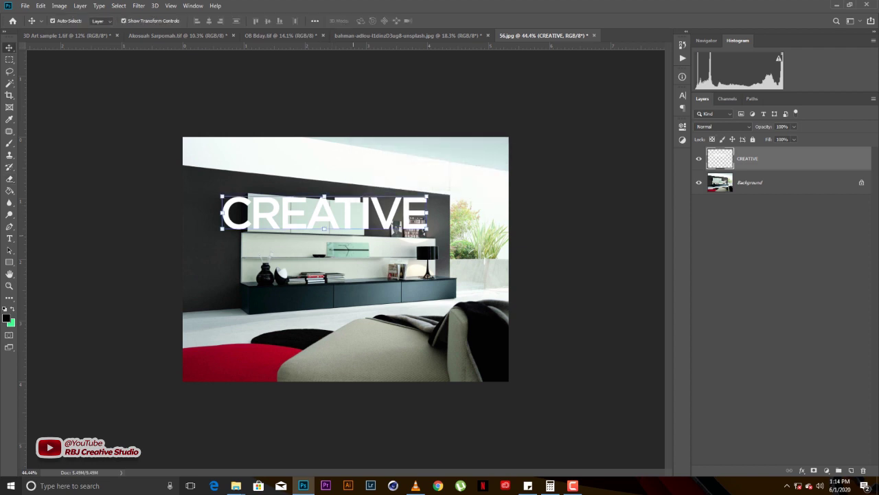
# Step: Try distorting the CREATIVE text corner by corner to fill the full height of the dark wall, and undo the distortion
pyautogui.hotkey('ctrl', 't')
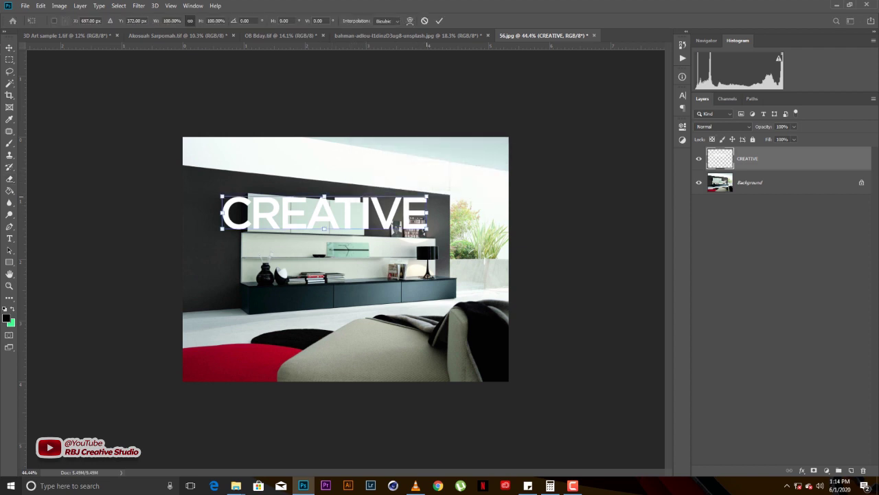
pyautogui.moveTo(427, 196); pyautogui.dragTo(448, 196)
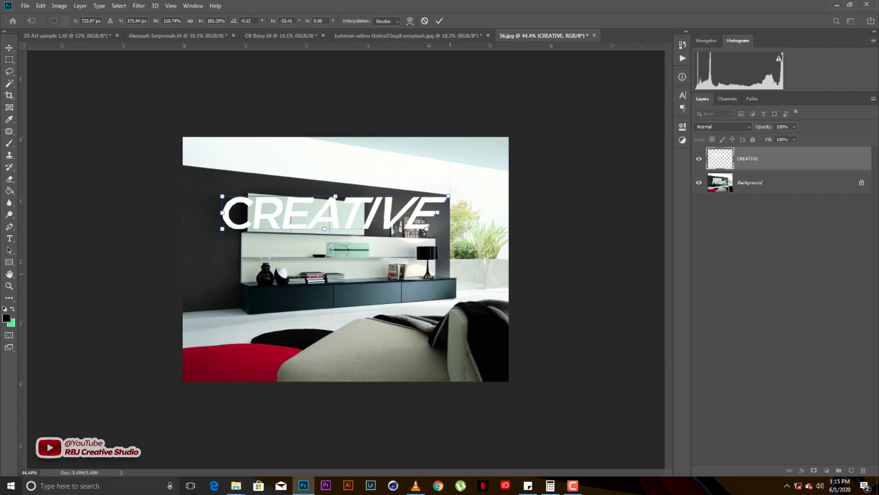
pyautogui.moveTo(437, 213); pyautogui.dragTo(451, 277)
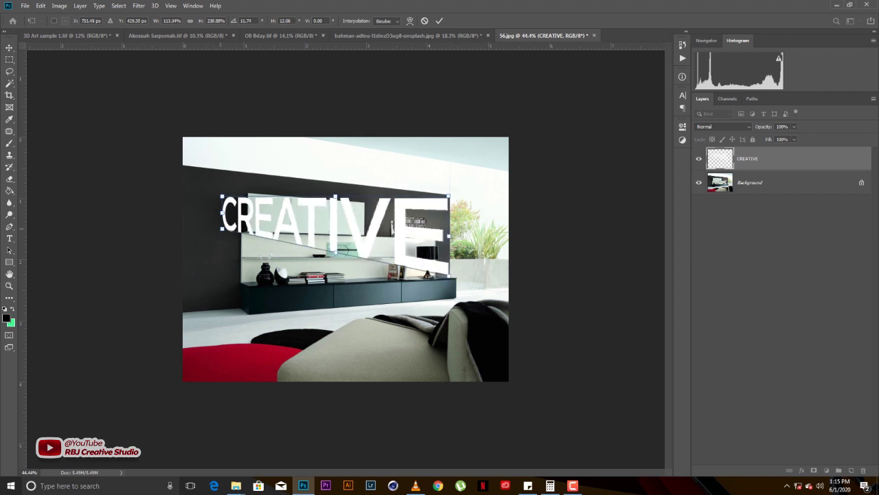
pyautogui.moveTo(222, 229); pyautogui.dragTo(186, 308)
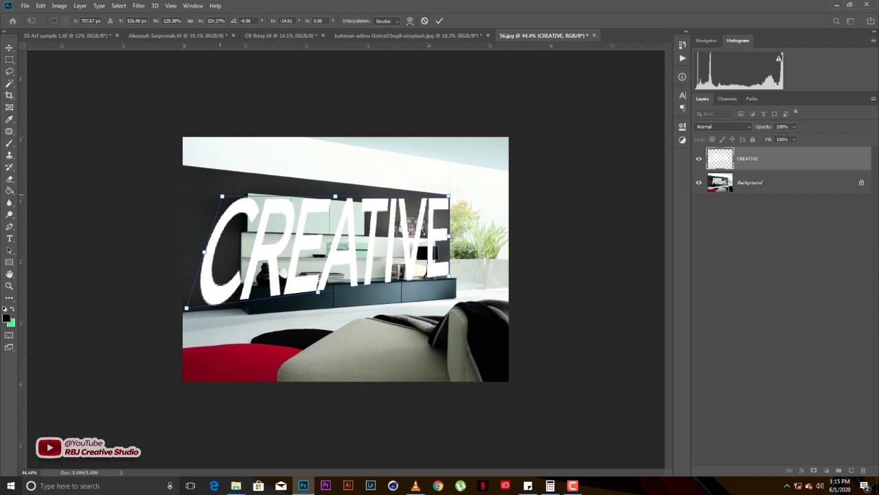
pyautogui.moveTo(222, 196); pyautogui.dragTo(180, 166)
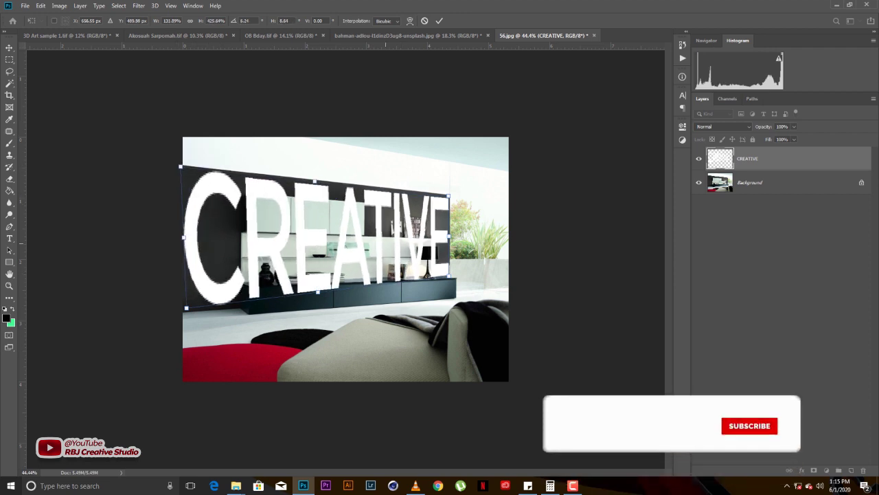
pyautogui.press('Return')
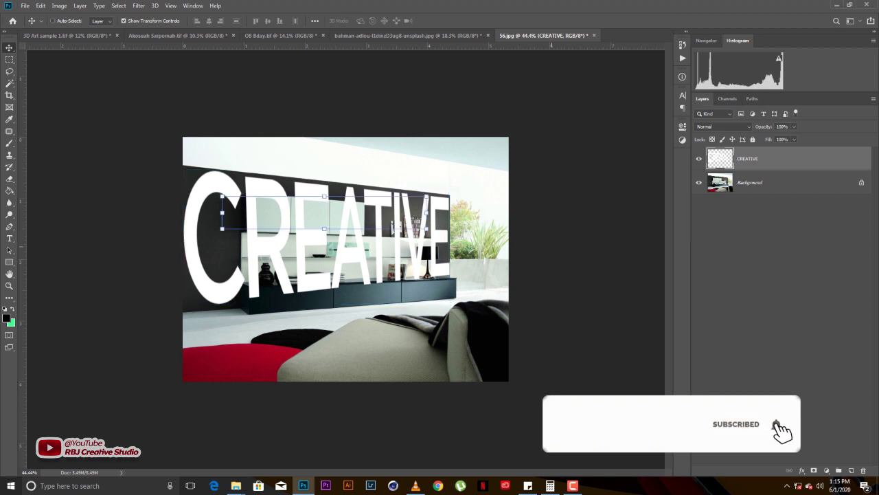
pyautogui.hotkey('ctrl', 'z')
# Step: Distort the CREATIVE text so its upper corners follow the dark wall's slanted top edge and its lower edge stays nearly level
pyautogui.hotkey('ctrl', 't')
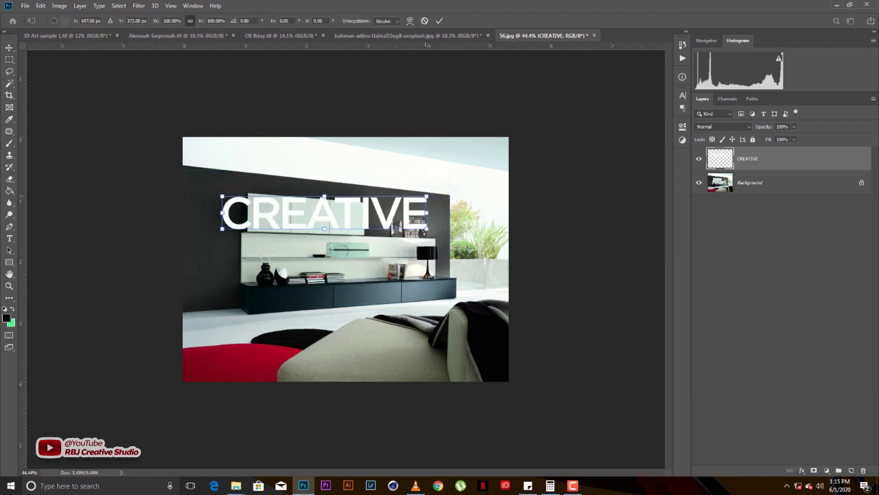
pyautogui.moveTo(427, 196); pyautogui.dragTo(448, 206)
pyautogui.moveTo(222, 197); pyautogui.dragTo(185, 167)
pyautogui.moveTo(222, 227); pyautogui.dragTo(184, 223)
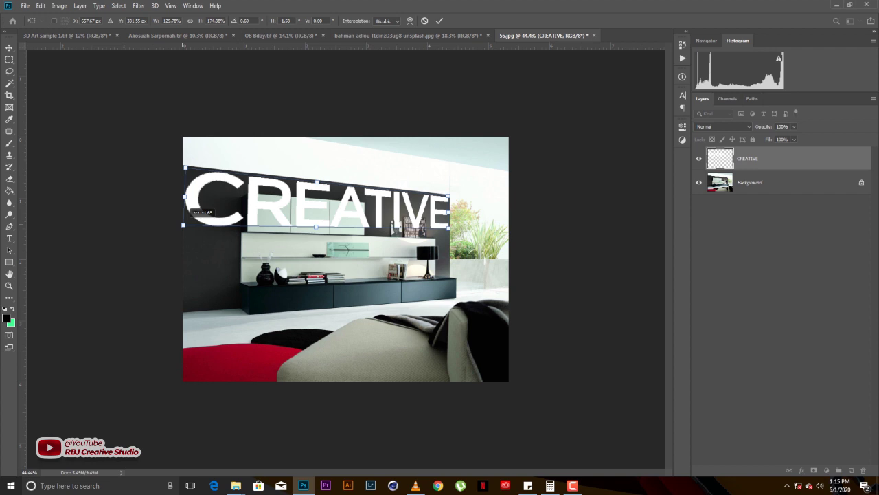
pyautogui.press('Return')
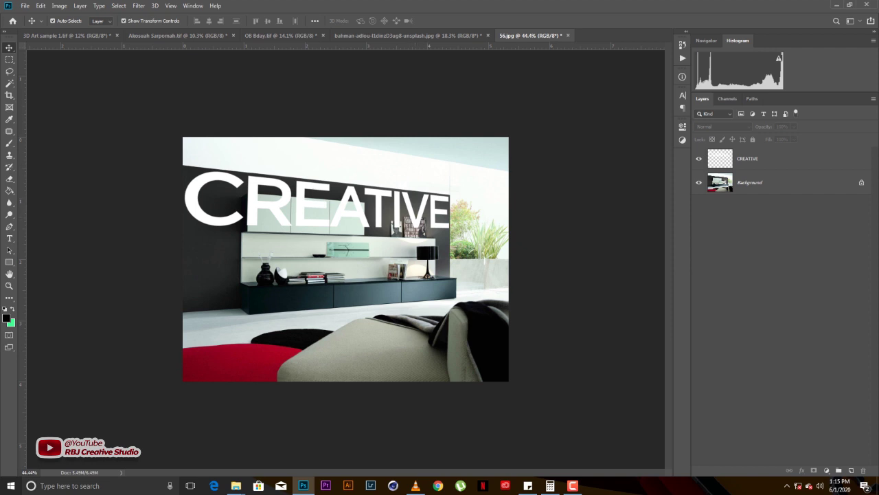
# Step: Add a drop shadow to the CREATIVE layer and set its opacity to 28%
pyautogui.click(747, 159)
pyautogui.click(802, 471)
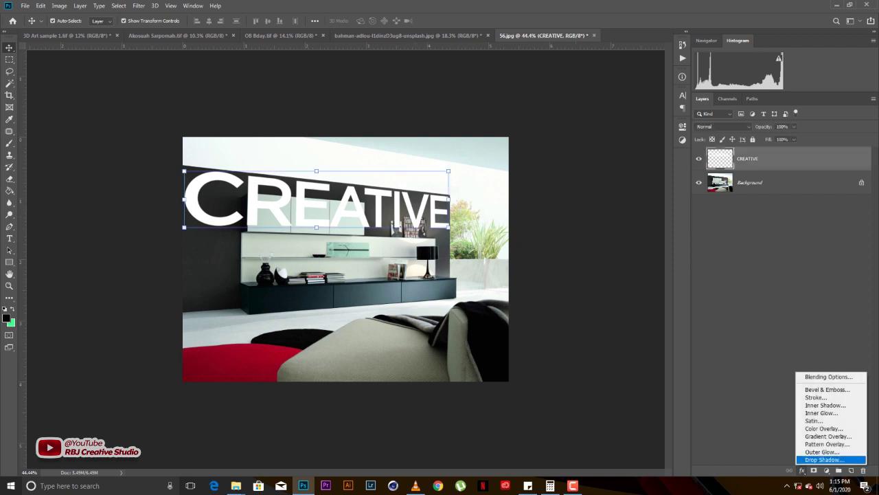
pyautogui.click(824, 460)
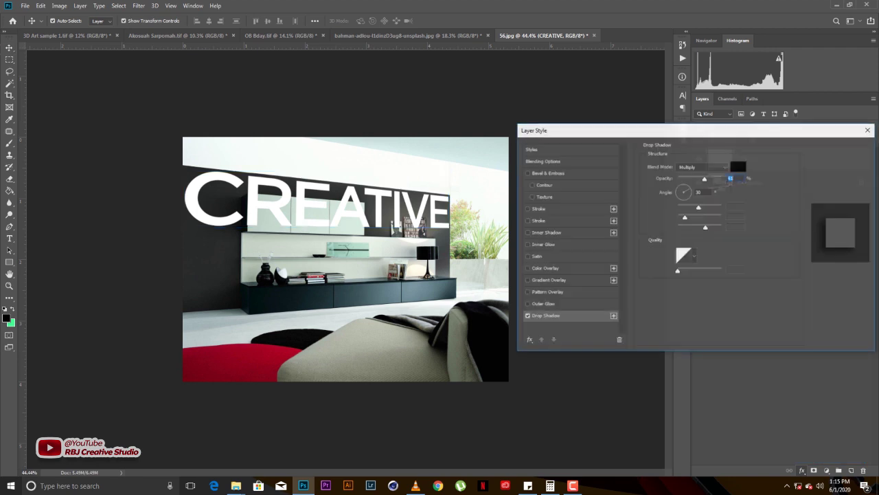
pyautogui.moveTo(705, 179); pyautogui.dragTo(690, 179)
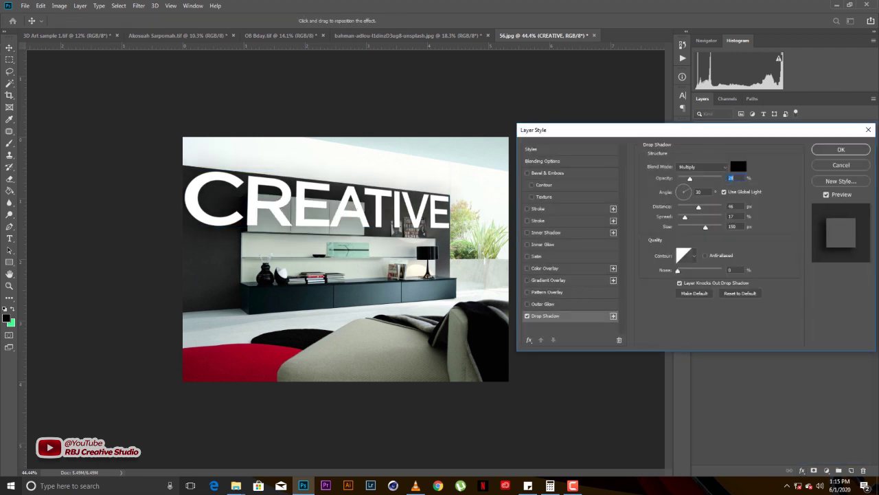
# Step: Reduce the drop shadow's size to 62 px and apply the layer style
pyautogui.moveTo(705, 227); pyautogui.dragTo(692, 227)
pyautogui.press('Down')
pyautogui.press('Down')
pyautogui.press('Down')
pyautogui.press('Down')
pyautogui.press('Down')
pyautogui.press('Down')
pyautogui.press('Down')
pyautogui.press('Down')
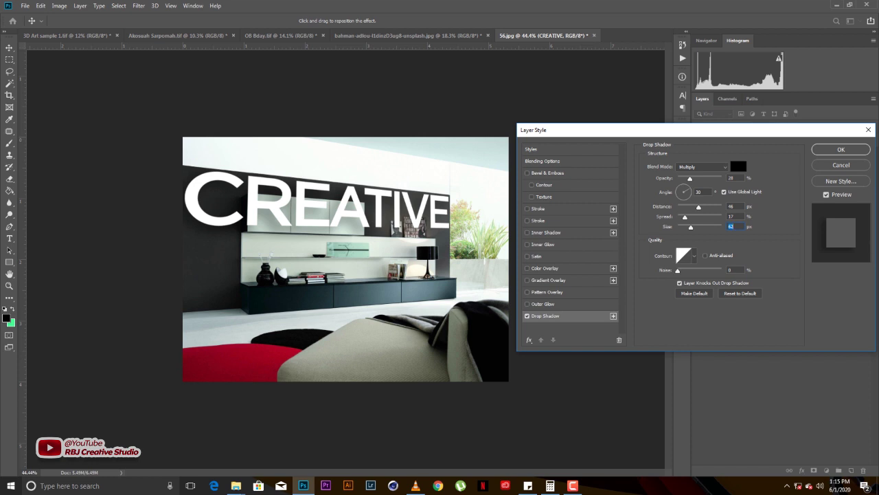
pyautogui.press('Return')
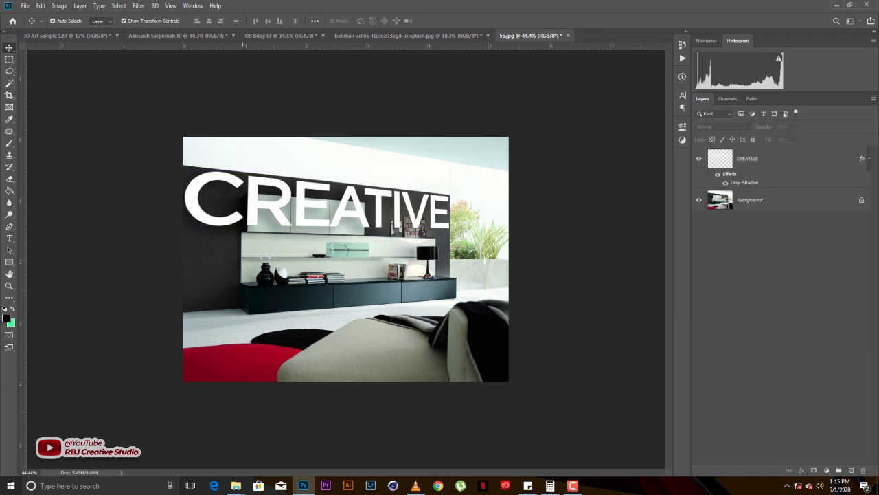
# Step: Switch to File Explorer and look through the Graphics and Video Resources folder and its stuffs subfolder for another image
pyautogui.click(237, 486)
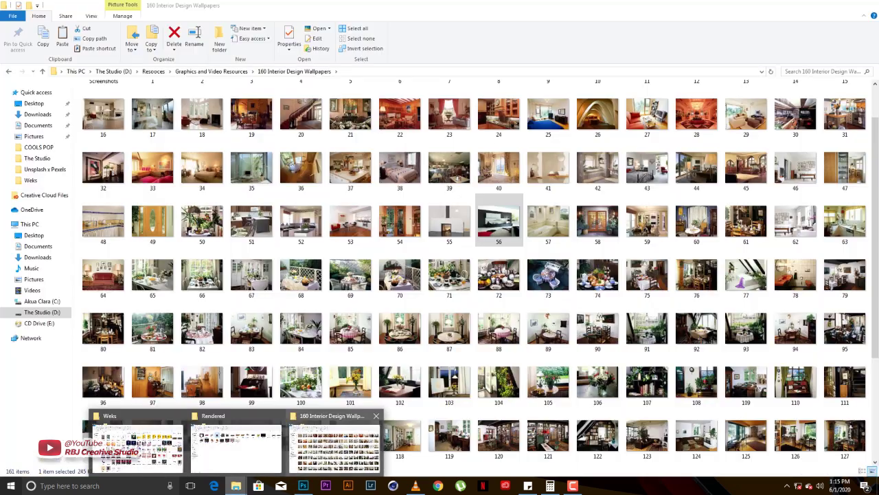
pyautogui.click(334, 446)
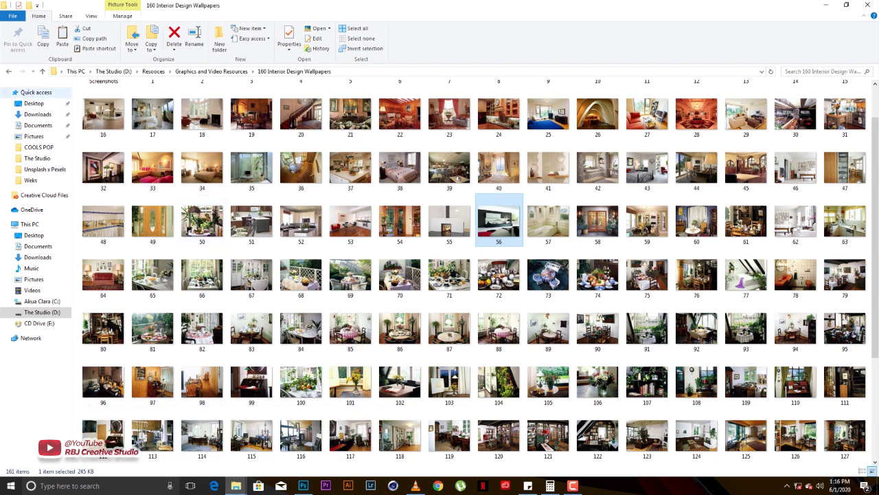
pyautogui.hotkey('alt', 'Up')
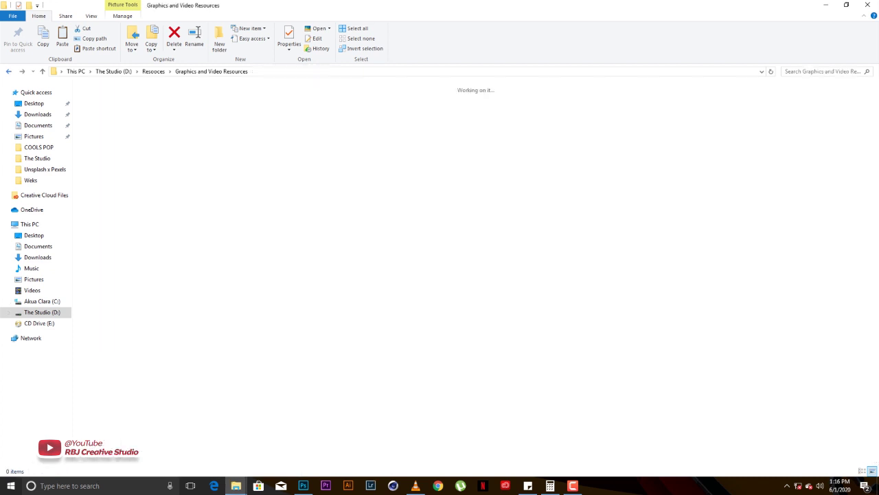
pyautogui.scroll(-8, 786, 206)
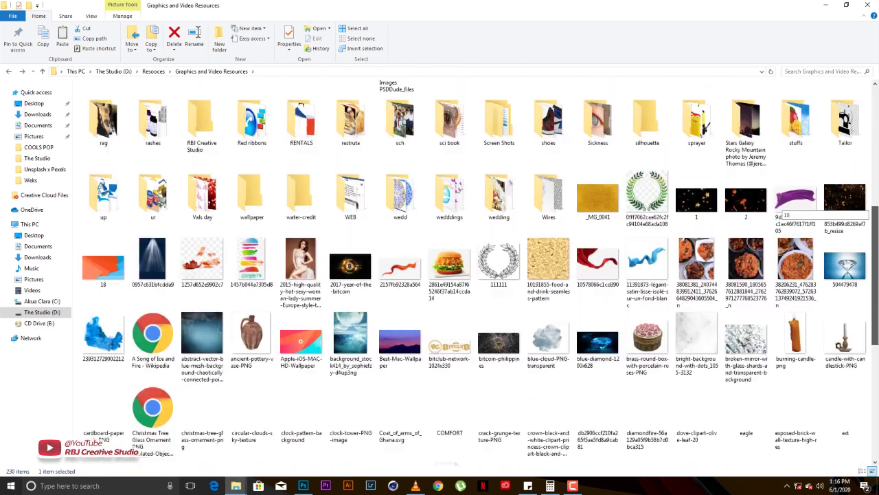
pyautogui.scroll(5, 784, 206)
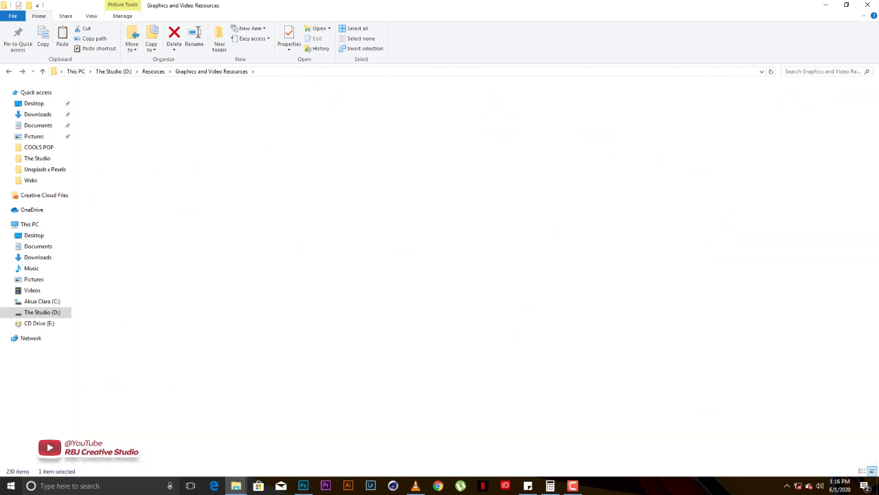
pyautogui.press('Return')
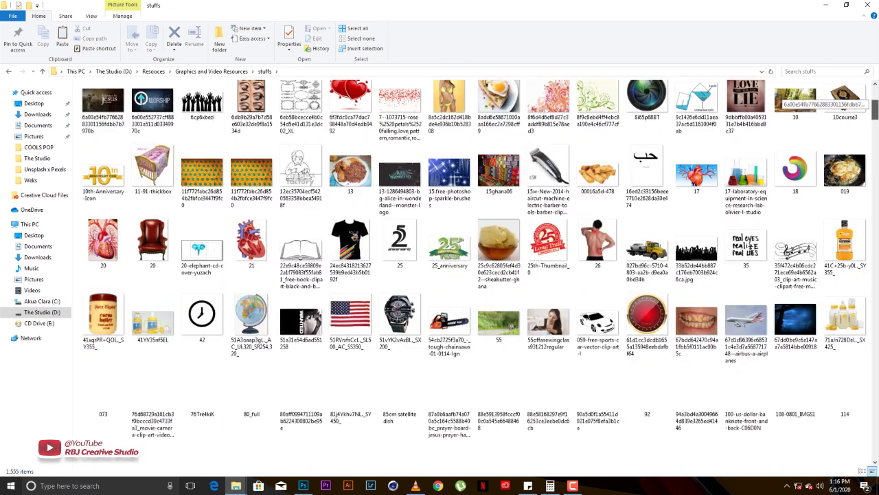
pyautogui.scroll(-2, 783, 100)
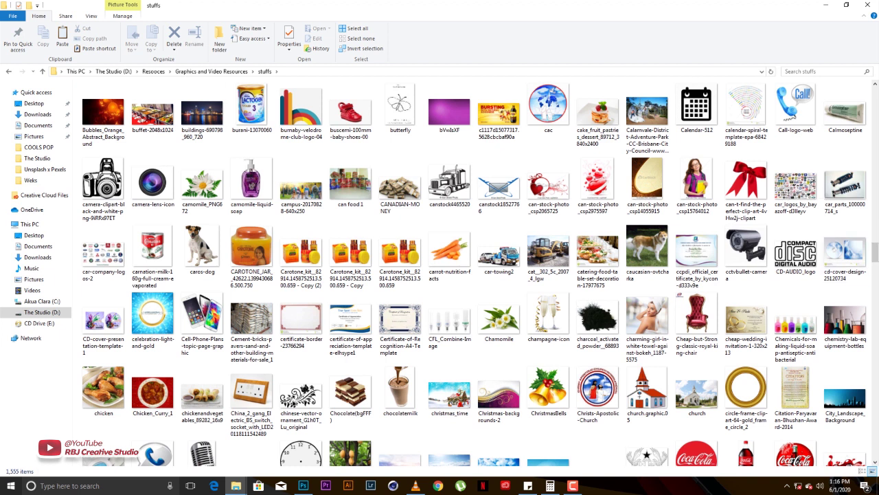
pyautogui.scroll(5, 852, 240)
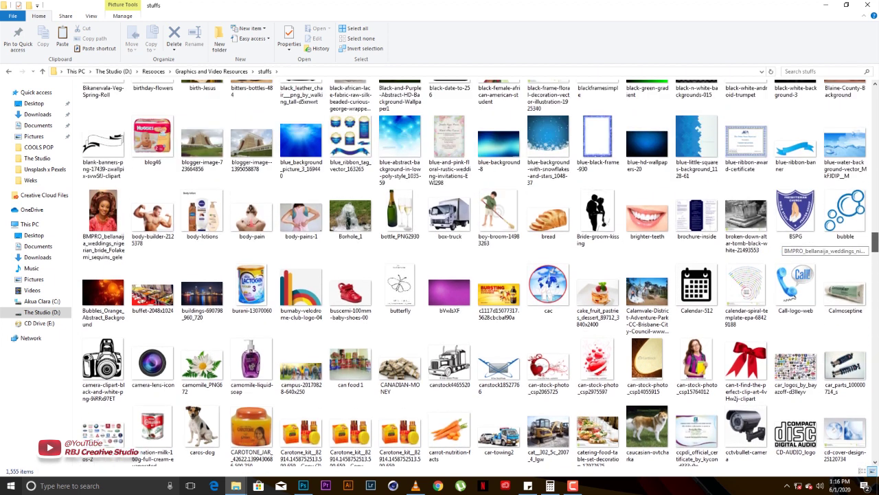
pyautogui.scroll(4, 852, 240)
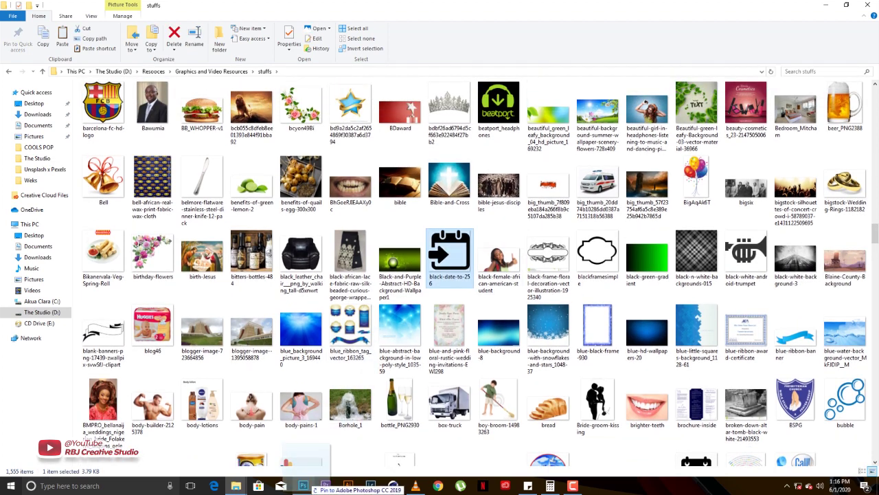
# Step: Place the black-date-to-256 image in the 56.jpg Photoshop document, scale it down, hide the CREATIVE layer and position the icon over the wall's right end
pyautogui.click(303, 486)
pyautogui.moveTo(306, 485); pyautogui.dragTo(344, 288)
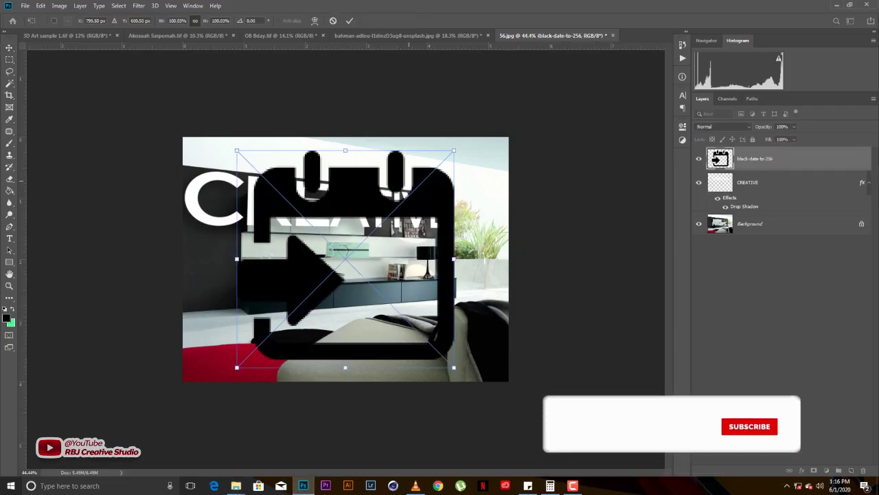
pyautogui.moveTo(453, 151); pyautogui.dragTo(439, 241)
pyautogui.press('Return')
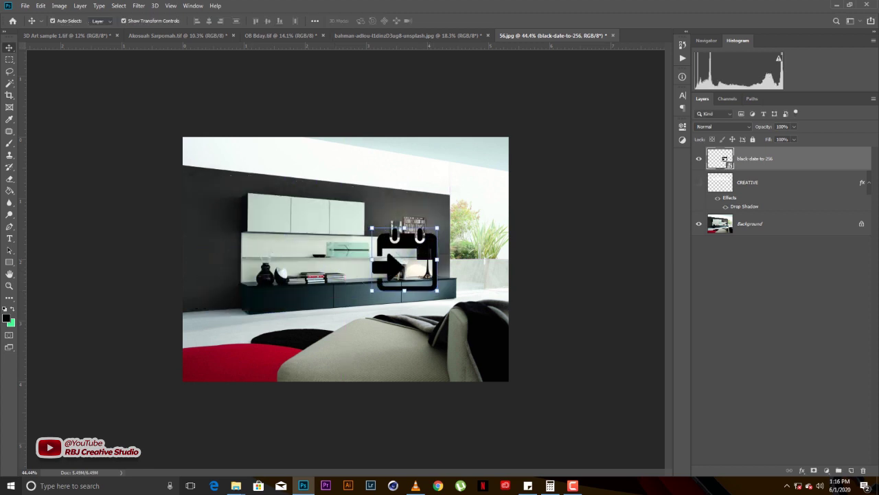
pyautogui.moveTo(404, 259); pyautogui.dragTo(398, 217)
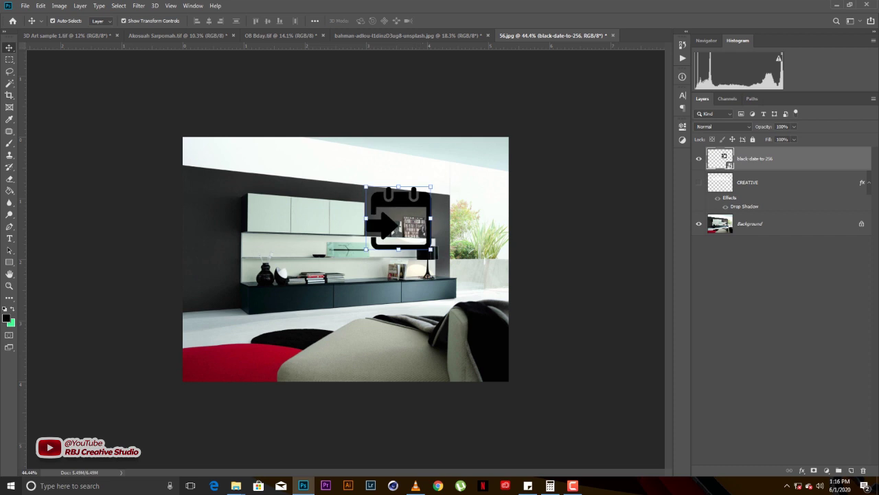
# Step: Apply a white (ffffff) Color Overlay at 100% opacity to the black-date-to-256 layer
pyautogui.click(802, 470)
pyautogui.click(824, 432)
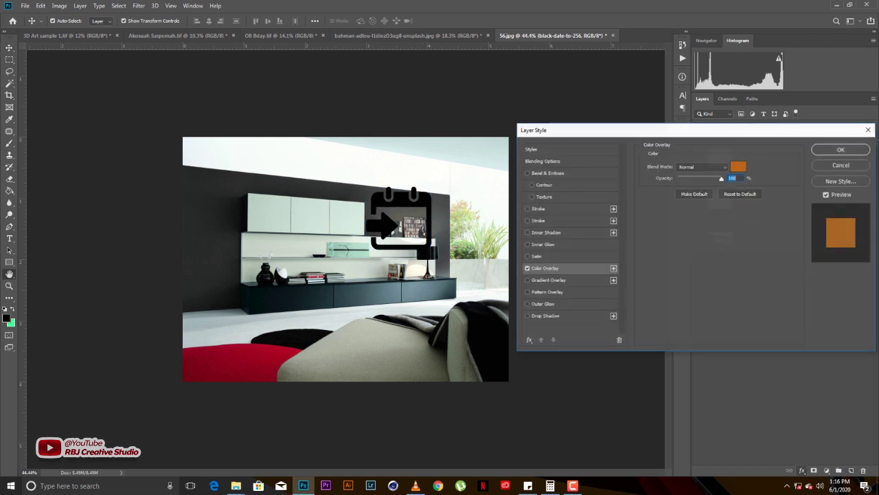
pyautogui.click(413, 246)
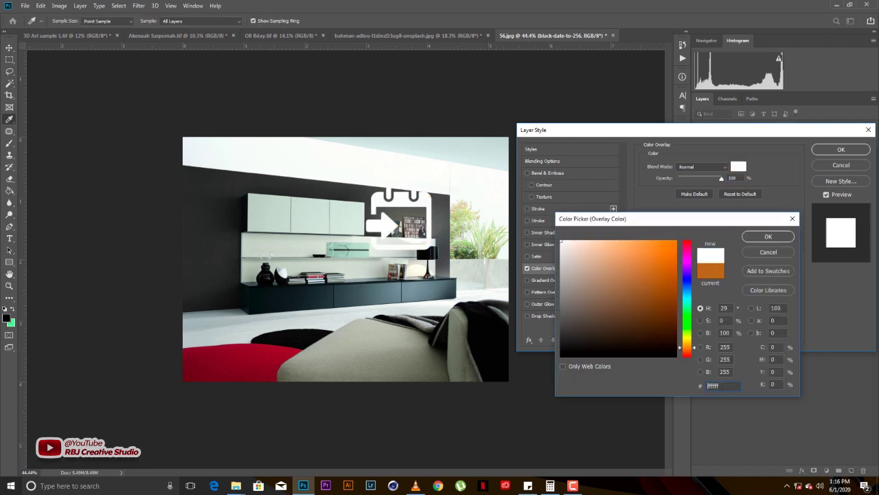
pyautogui.press('Return')
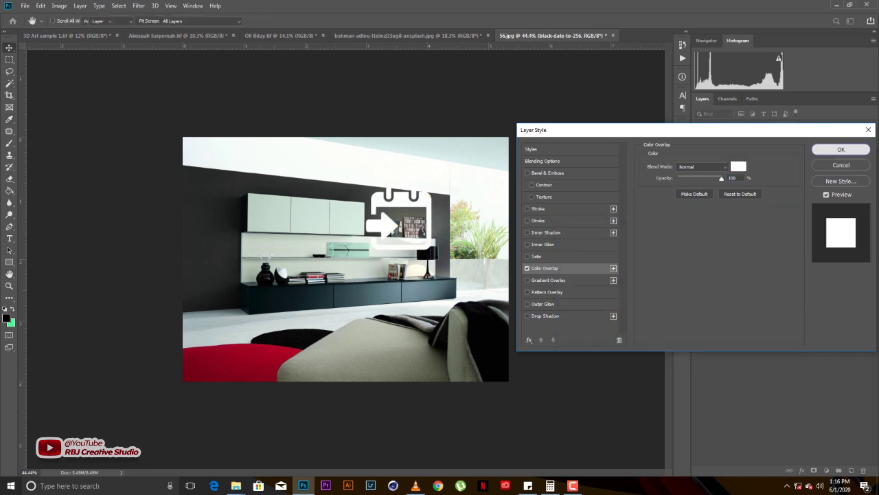
pyautogui.press('Return')
# Step: Move the calendar icon to the left end of the dark wall and rasterize its layer
pyautogui.moveTo(398, 217); pyautogui.dragTo(225, 212)
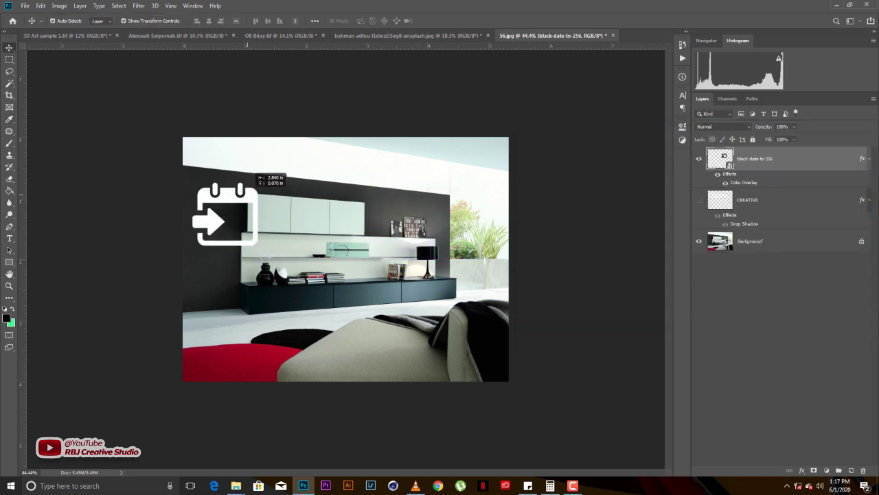
pyautogui.hotkey('ctrl', 't')
pyautogui.press('Return')
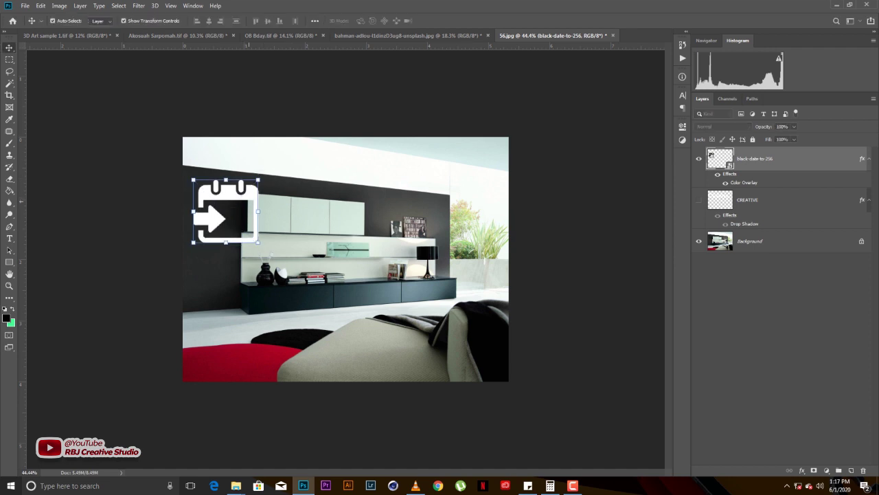
pyautogui.press('e')
pyautogui.click(262, 179)
pyautogui.press('Escape')
# Step: Distort the calendar icon's corners so its upper edge follows the wall's slanted top at the left end
pyautogui.hotkey('ctrl', 't')
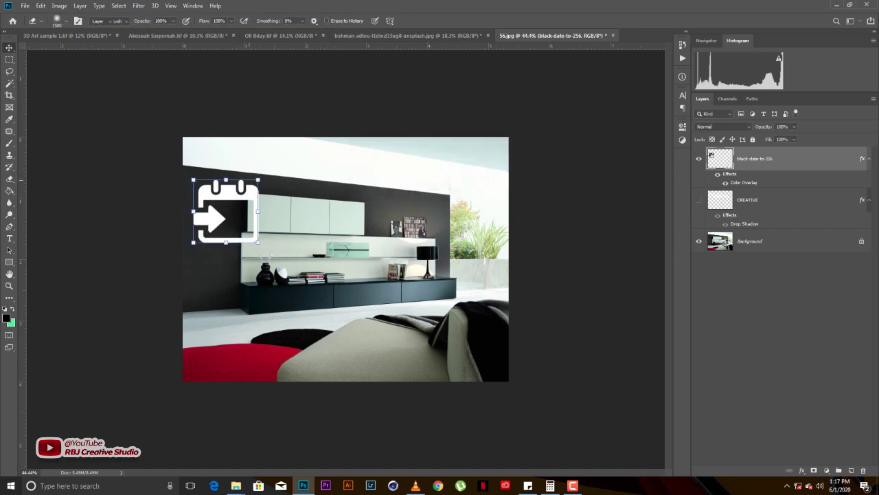
pyautogui.moveTo(259, 180); pyautogui.dragTo(268, 176)
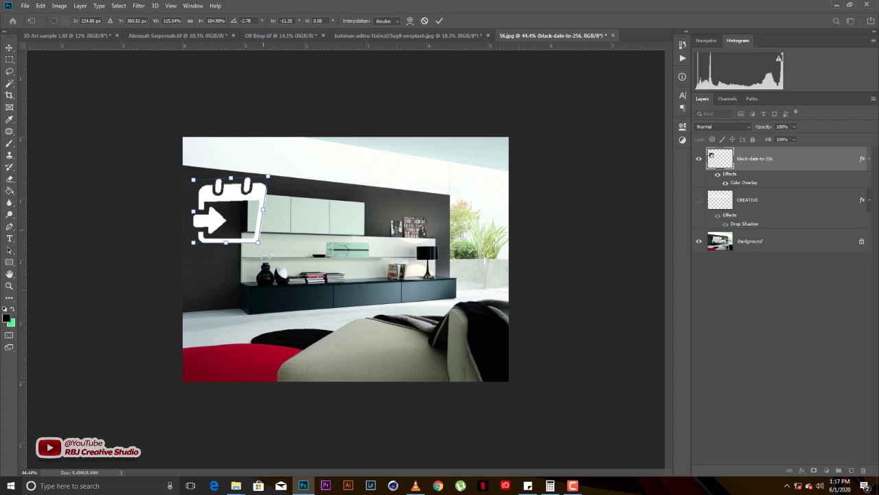
pyautogui.moveTo(273, 237); pyautogui.dragTo(272, 231)
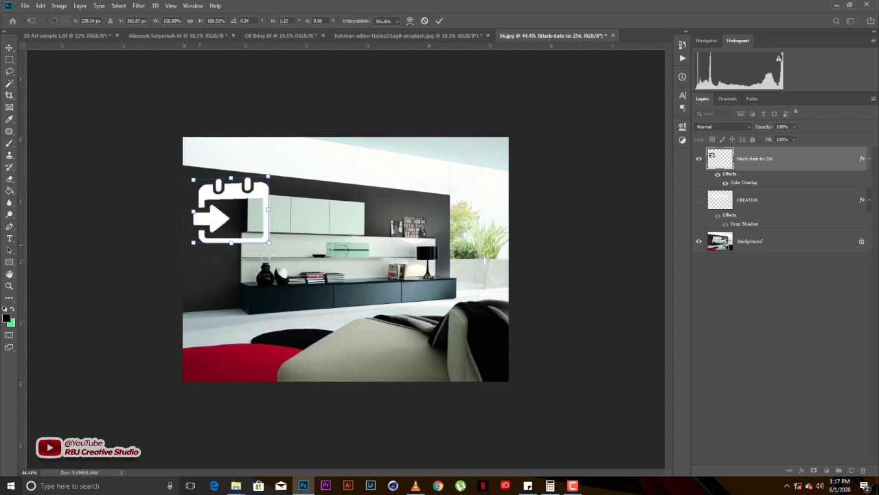
pyautogui.moveTo(193, 180); pyautogui.dragTo(184, 167)
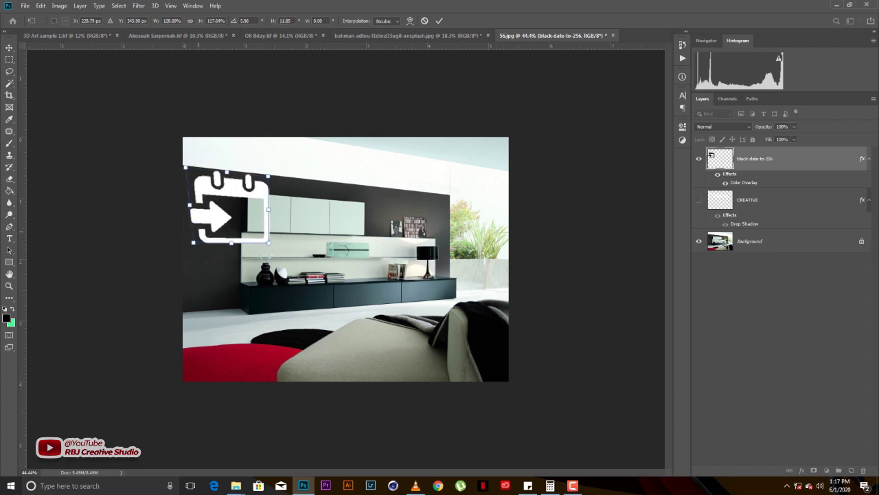
pyautogui.moveTo(186, 242); pyautogui.dragTo(192, 229)
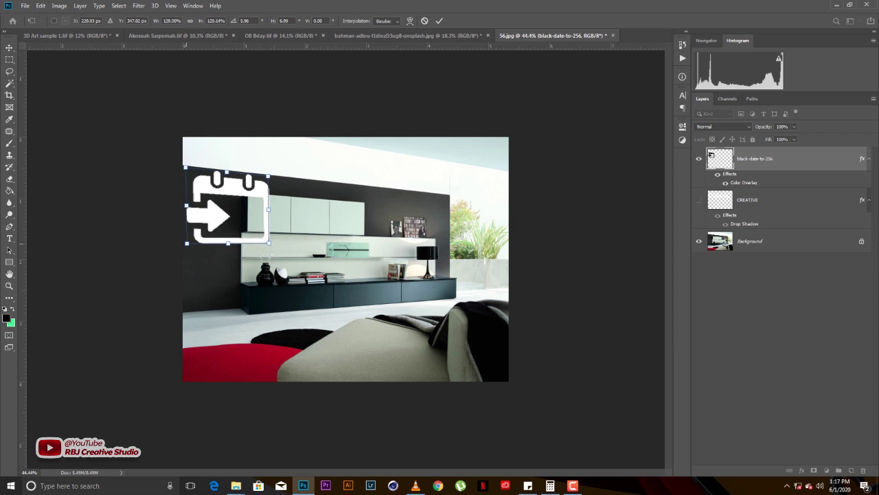
# Step: Move the calendar icon to the wall's right end, distort its corners to match the perspective there and apply the transform
pyautogui.moveTo(263, 179); pyautogui.dragTo(447, 196)
pyautogui.moveTo(446, 264); pyautogui.dragTo(446, 247)
pyautogui.moveTo(363, 264); pyautogui.dragTo(361, 249)
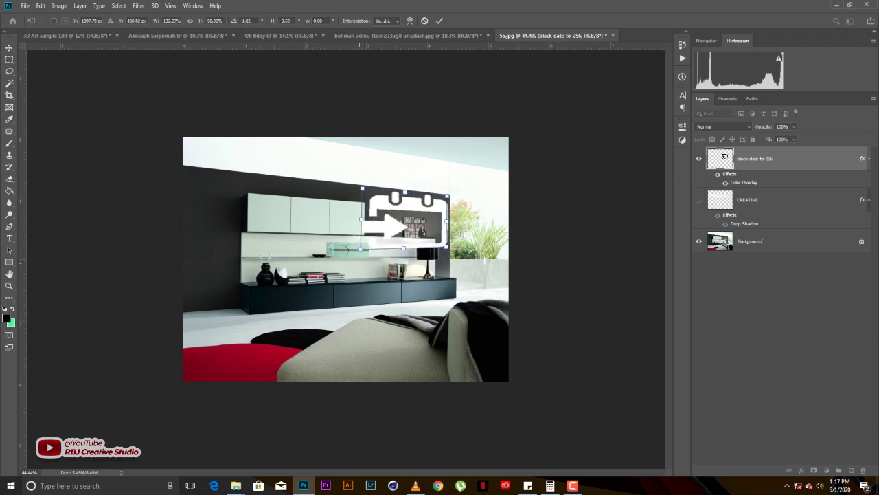
pyautogui.press('Return')
pyautogui.click(417, 215)
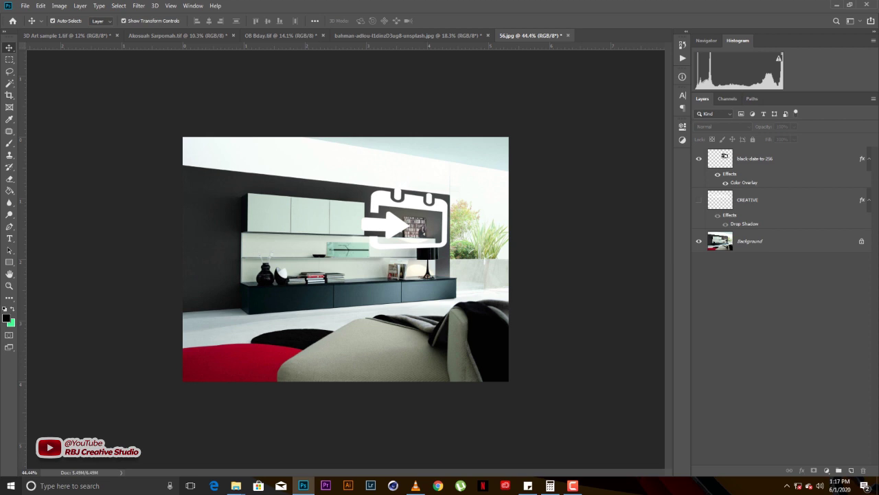
# Step: Try to copy the CREATIVE layer's style onto the black-date-to-256 layer and undo the paste
pyautogui.click(757, 201)
pyautogui.rightClick(757, 200)
pyautogui.click(660, 298)
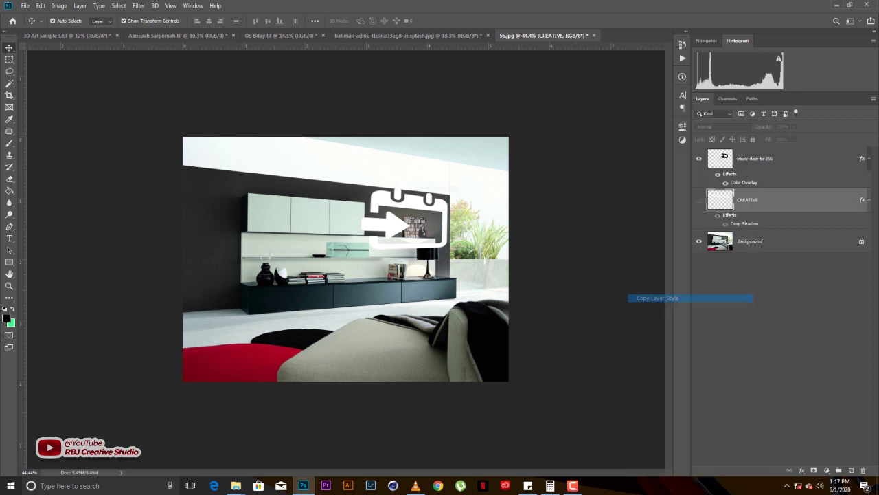
pyautogui.click(756, 159)
pyautogui.rightClick(756, 158)
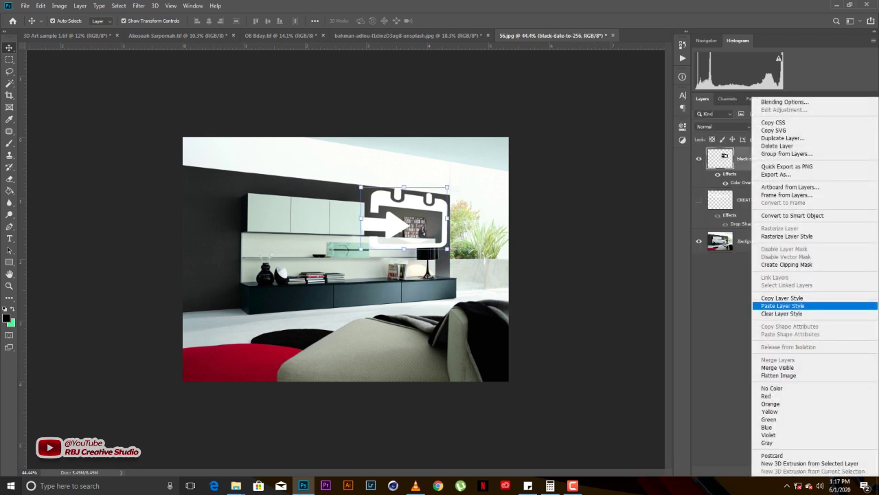
pyautogui.click(782, 305)
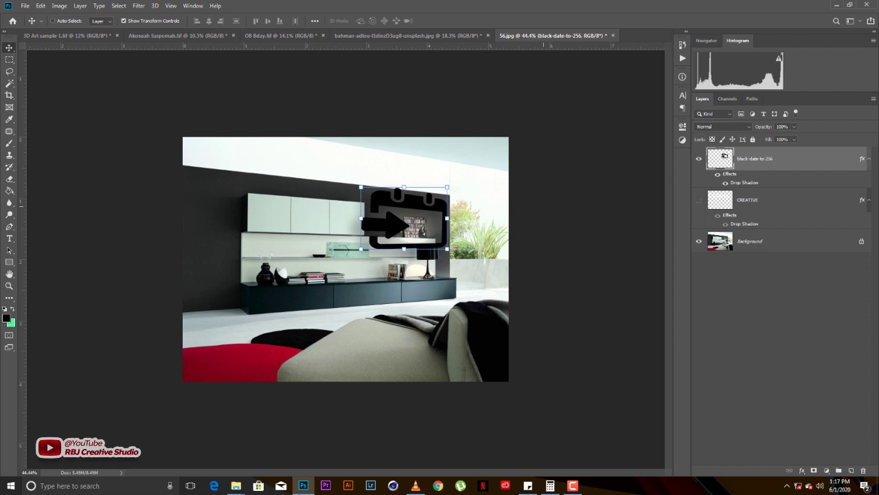
pyautogui.hotkey('ctrl', 'z')
# Step: Add a drop shadow to the black-date-to-256 layer with 28% opacity, 46 px distance, 17% spread and 62 px size
pyautogui.click(417, 216)
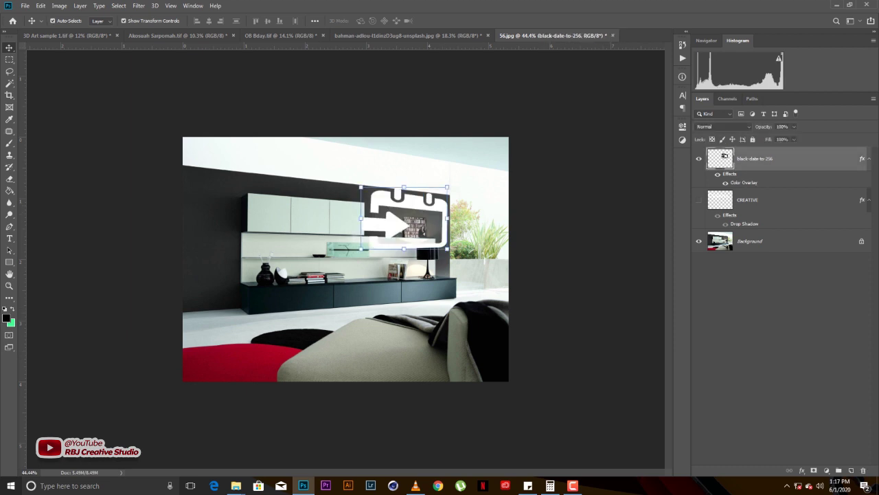
pyautogui.click(802, 470)
pyautogui.click(801, 470)
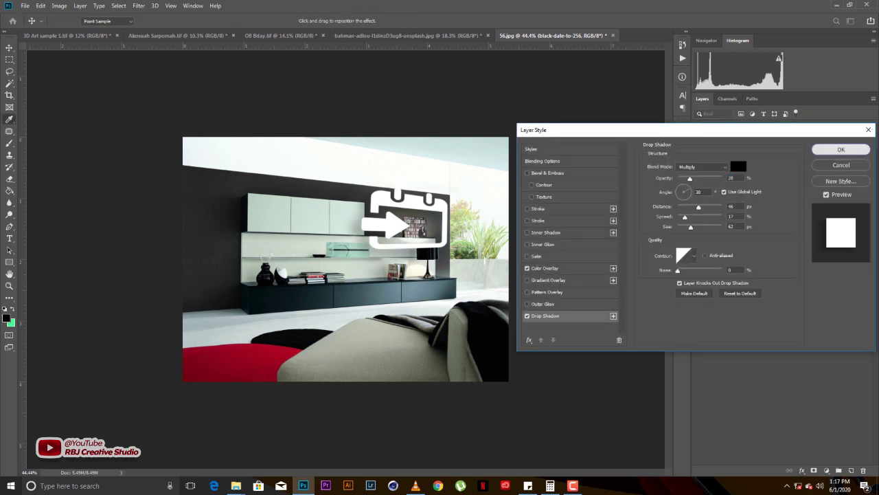
pyautogui.press('Return')
# Step: Hide the black-date-to-256 layer, show the CREATIVE layer again and deselect all layers
pyautogui.click(699, 158)
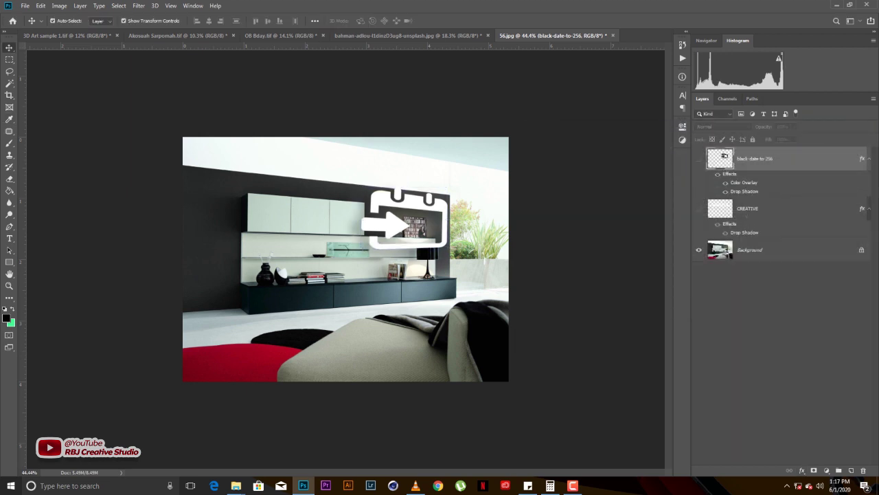
pyautogui.click(699, 208)
pyautogui.click(538, 242)
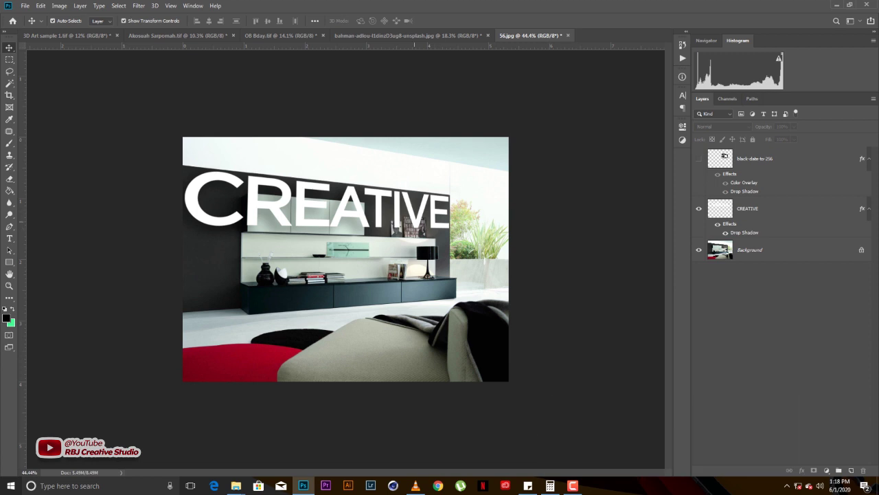
pyautogui.scroll(1, 346, 259)
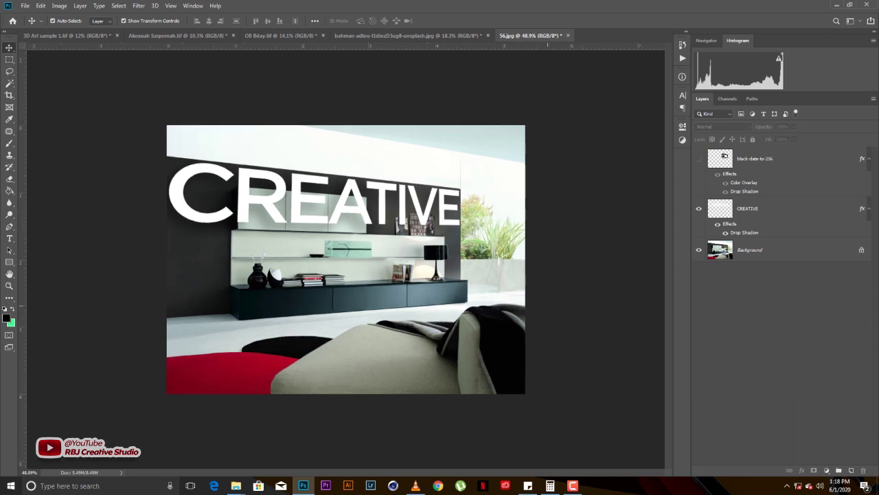
pyautogui.scroll(-1, 346, 259)
pyautogui.click(573, 485)
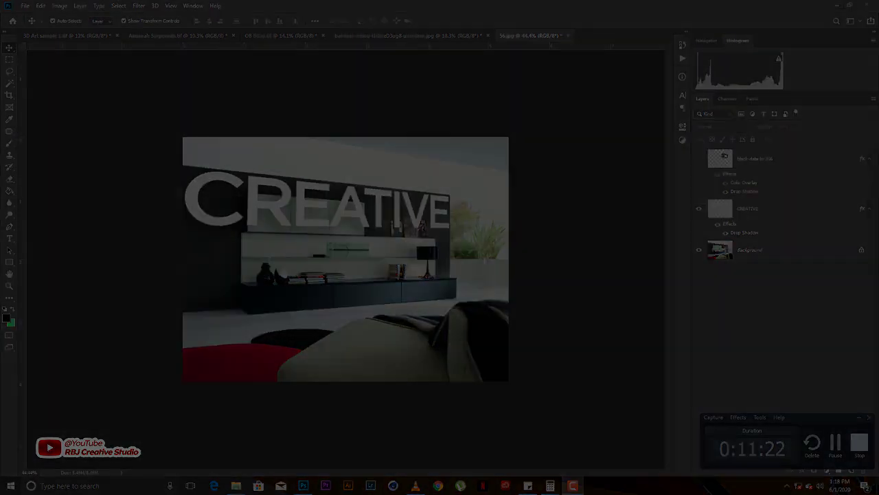